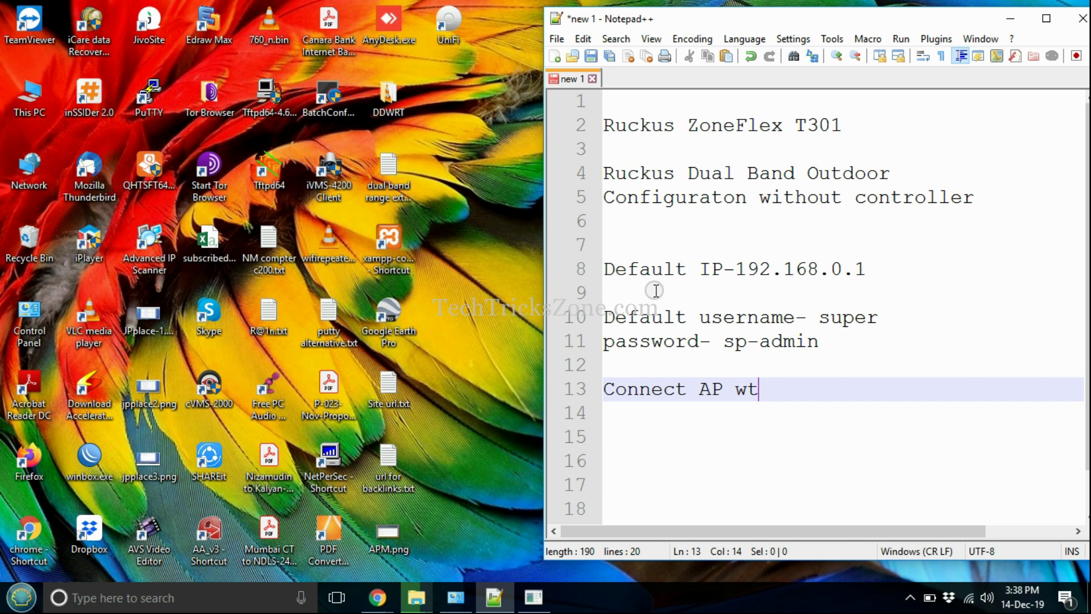
# Correct the adapter note so it reads 'Connect AP with 48V poe adapter or'
pyautogui.press('BackSpace')
pyautogui.write('ith ')
pyautogui.write('48V1')
pyautogui.press('BackSpace')
pyautogui.write('plt powe')
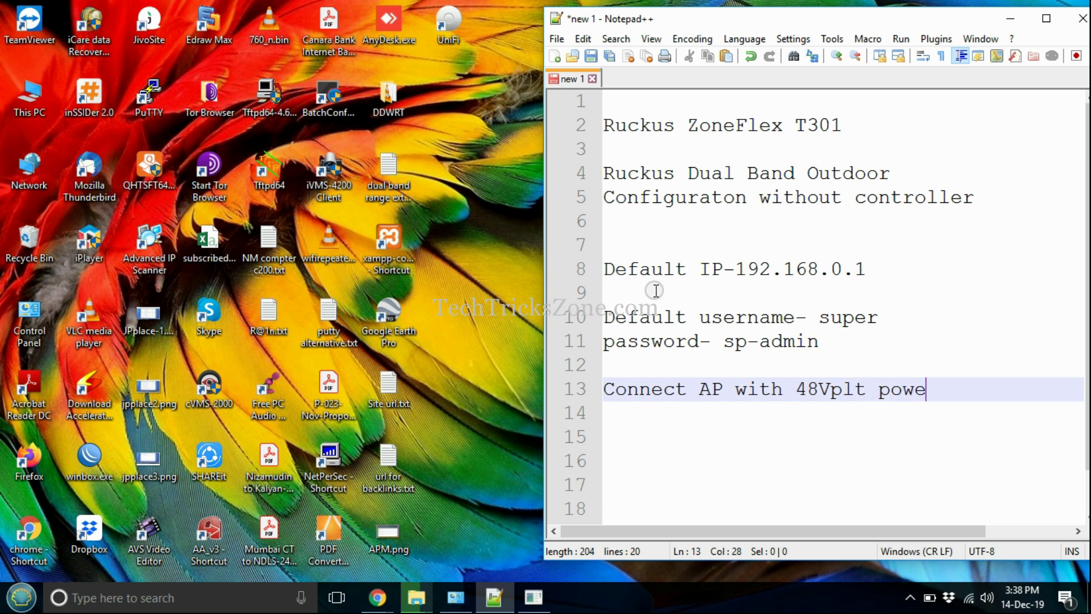
pyautogui.press('BackSpace')
pyautogui.press('BackSpace')
pyautogui.write('e ad')
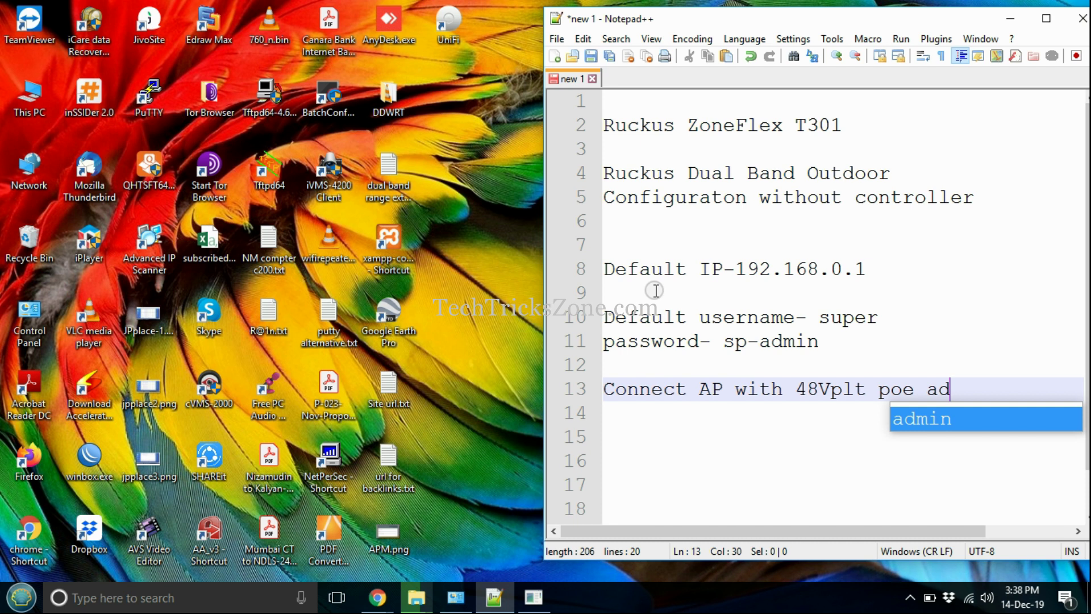
pyautogui.press('BackSpace')
pyautogui.press('BackSpace')
pyautogui.press('BackSpace')
pyautogui.press('BackSpace')
pyautogui.press('BackSpace')
pyautogui.press('BackSpace')
pyautogui.press('BackSpace')
pyautogui.press('BackSpace')
pyautogui.press('BackSpace')
pyautogui.press('BackSpace')
pyautogui.write('poe adapter or')
# Add the lines 'poe switch' and 'Now follow video' below the adapter note
pyautogui.press('Return')
pyautogui.press('Return')
pyautogui.write('poe')
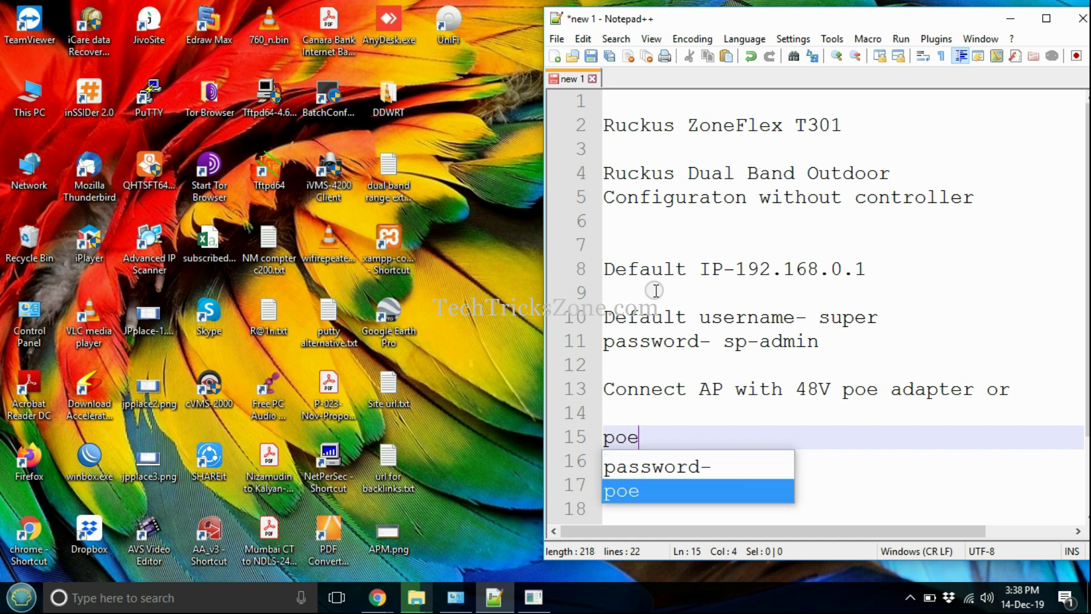
pyautogui.write(' switch')
pyautogui.press('Return')
pyautogui.press('Return')
pyautogui.write('Now follow video')
pyautogui.press('Return')
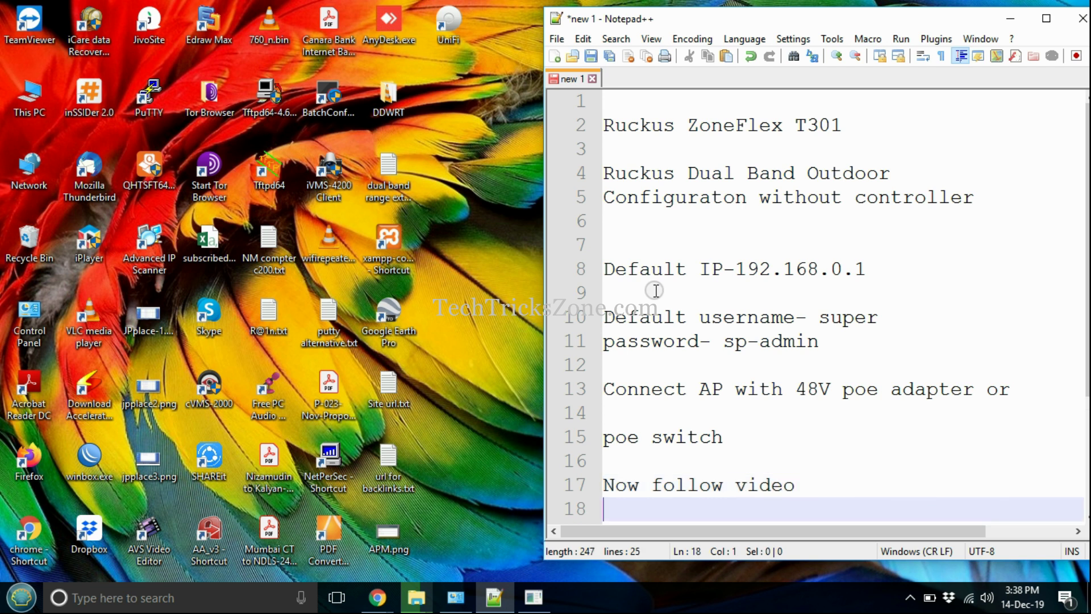
# Switch to Chrome and open a new browser tab
pyautogui.scroll(-3, 653, 278)
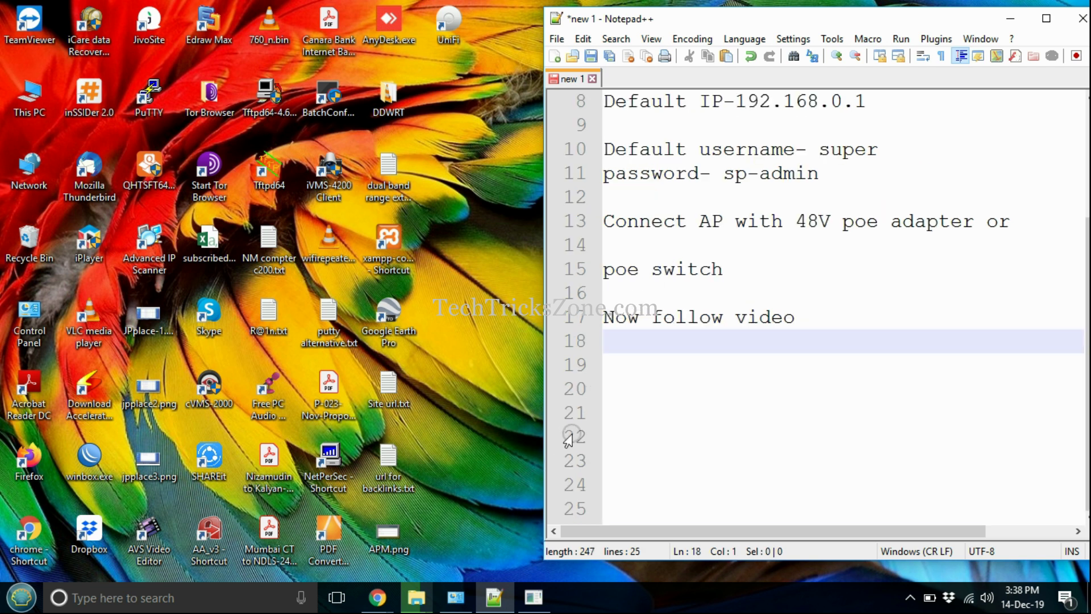
pyautogui.click(527, 598)
pyautogui.click(167, 195)
pyautogui.scroll(2, 682, 227)
pyautogui.moveTo(865, 245); pyautogui.dragTo(710, 246)
pyautogui.click(781, 438)
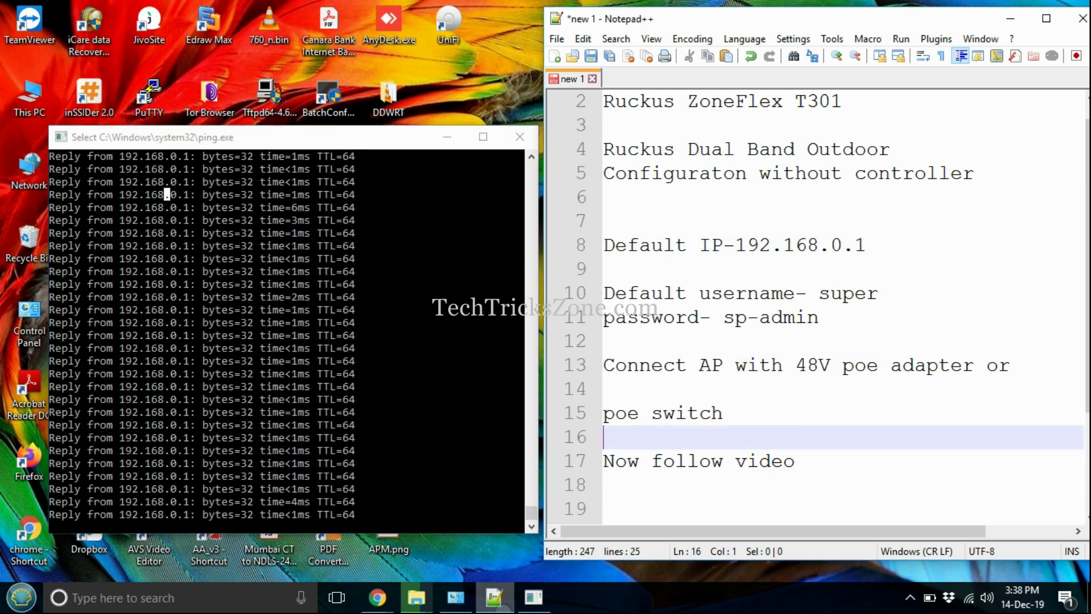
pyautogui.click(378, 596)
pyautogui.click(404, 14)
# Load the access point's admin page at 192.168.0.1
pyautogui.write('192.168..')
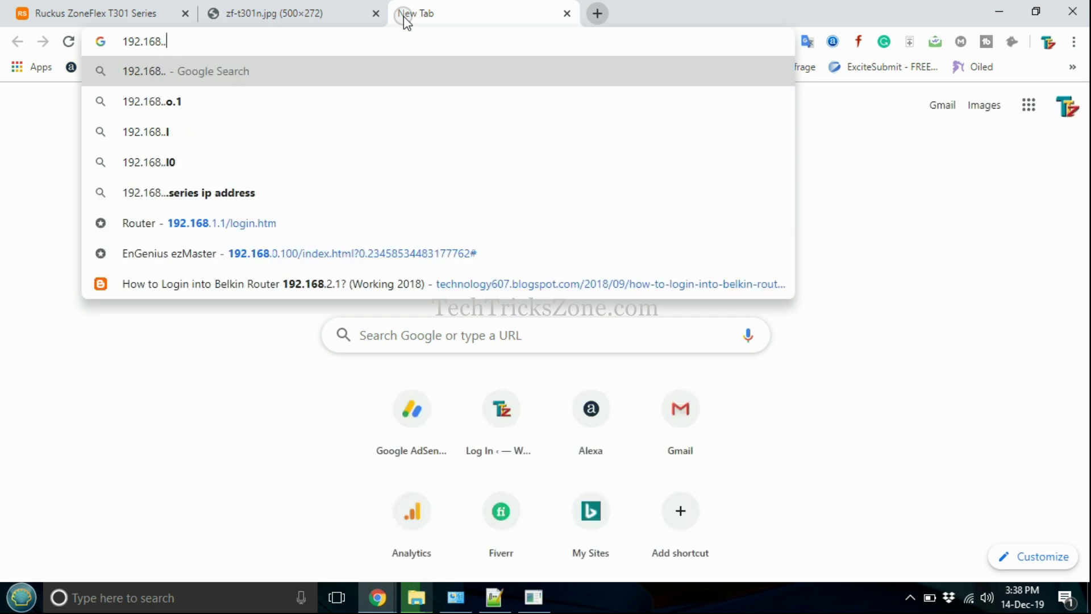
pyautogui.press('BackSpace')
pyautogui.write('0.1')
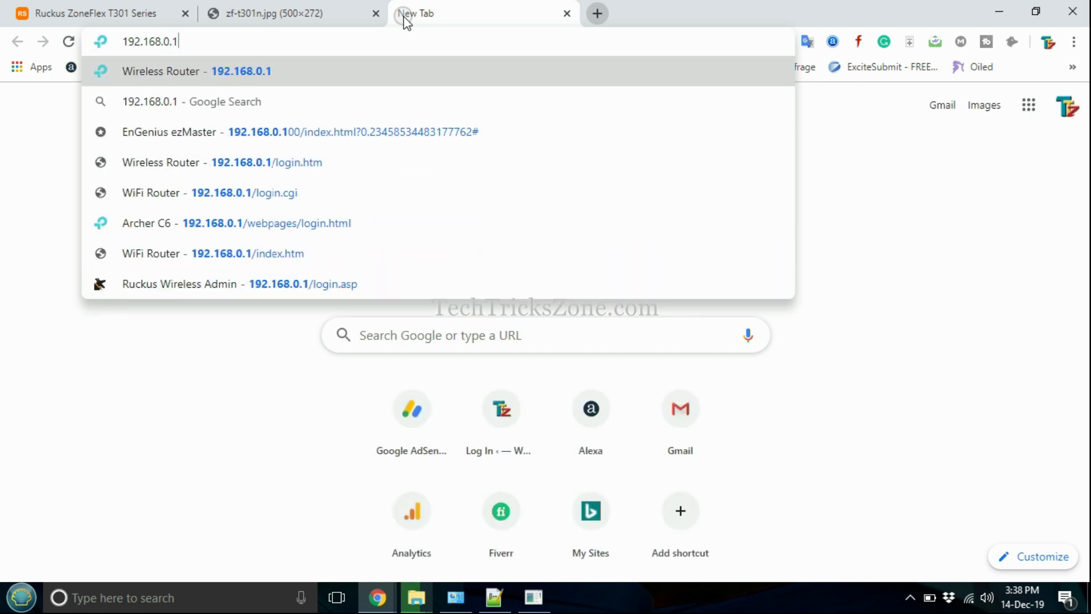
pyautogui.press('Return')
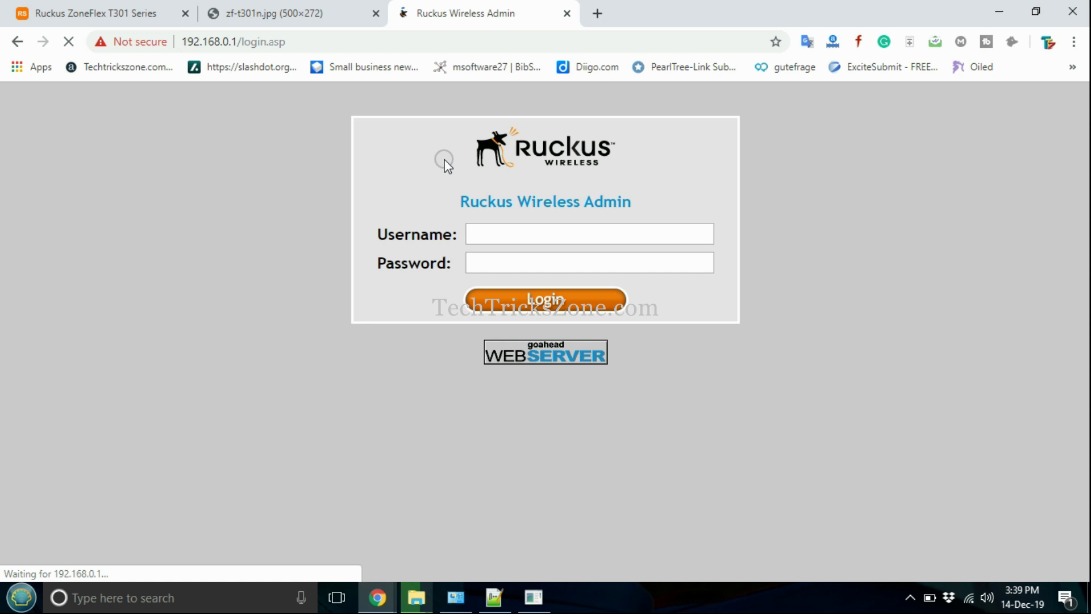
# Sign in with the default admin username and password to reach the device status page
pyautogui.click(561, 239)
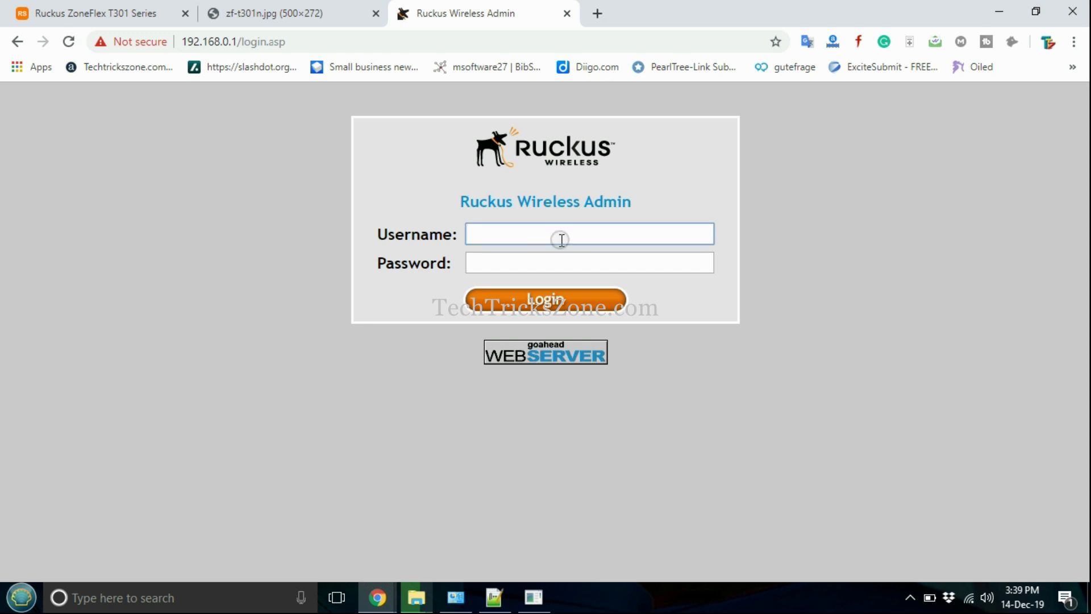
pyautogui.write('super')
pyautogui.press('Tab')
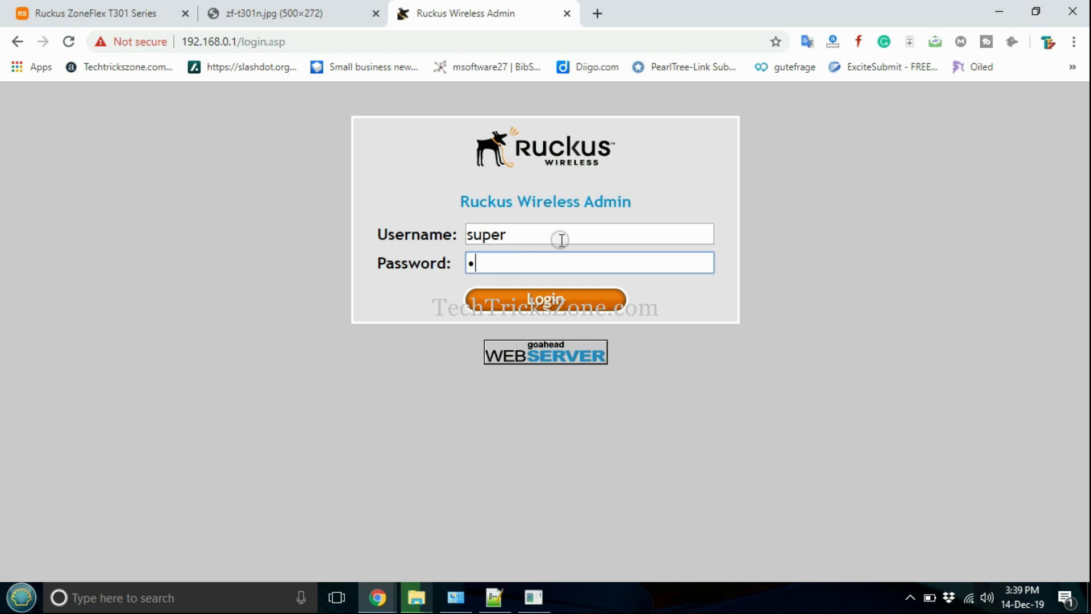
pyautogui.write('sp-admin')
pyautogui.press('Return')
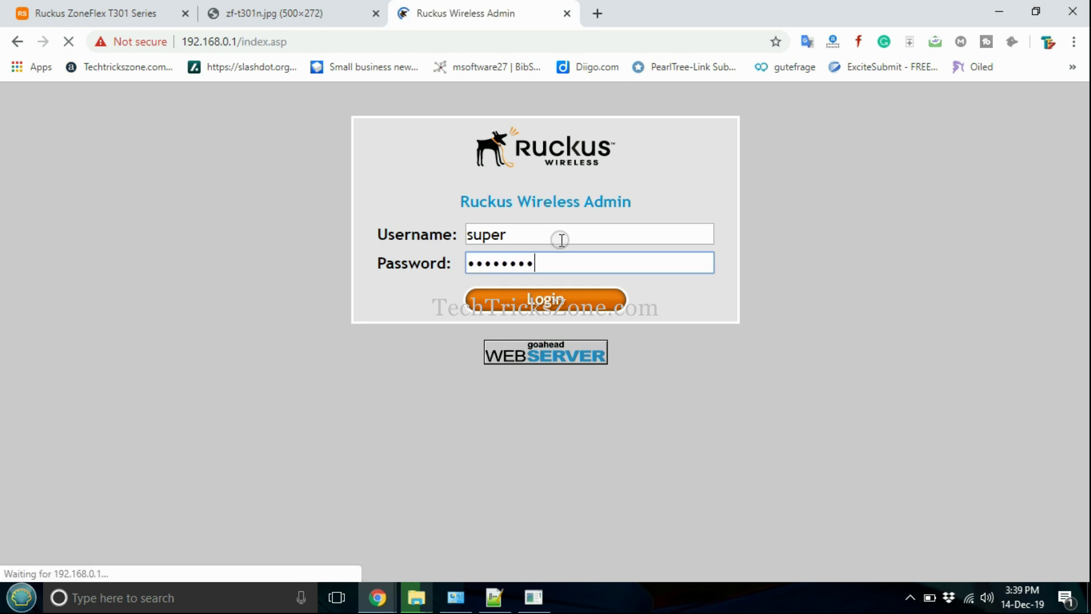
pyautogui.click(494, 596)
pyautogui.scroll(-3, 850, 375)
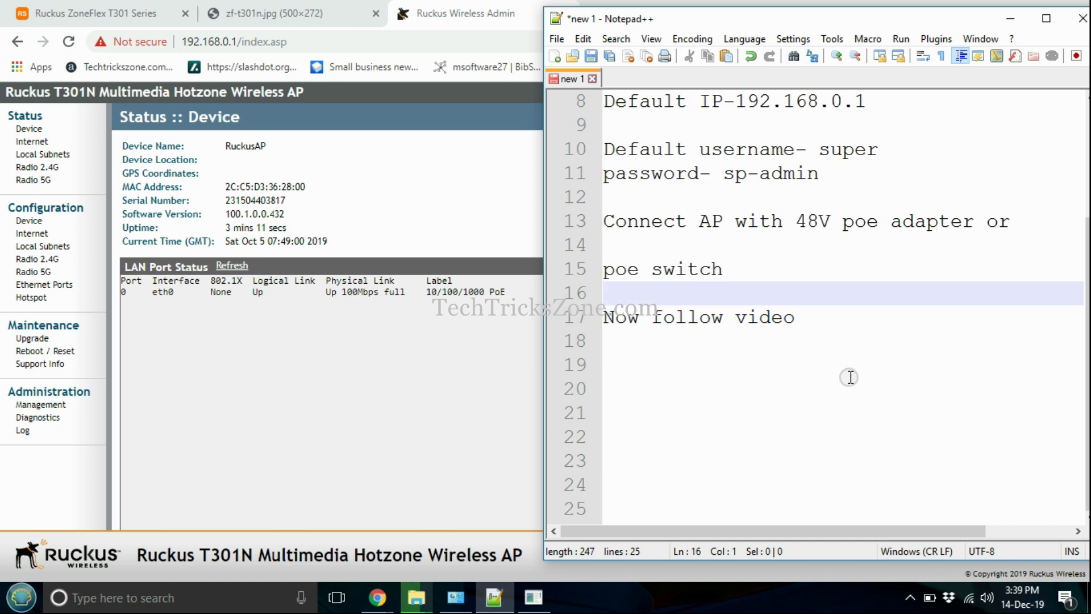
# Add the heading '2.4GHz WIFI configuration' on a new line in the notes
pyautogui.click(850, 376)
pyautogui.write('2.')
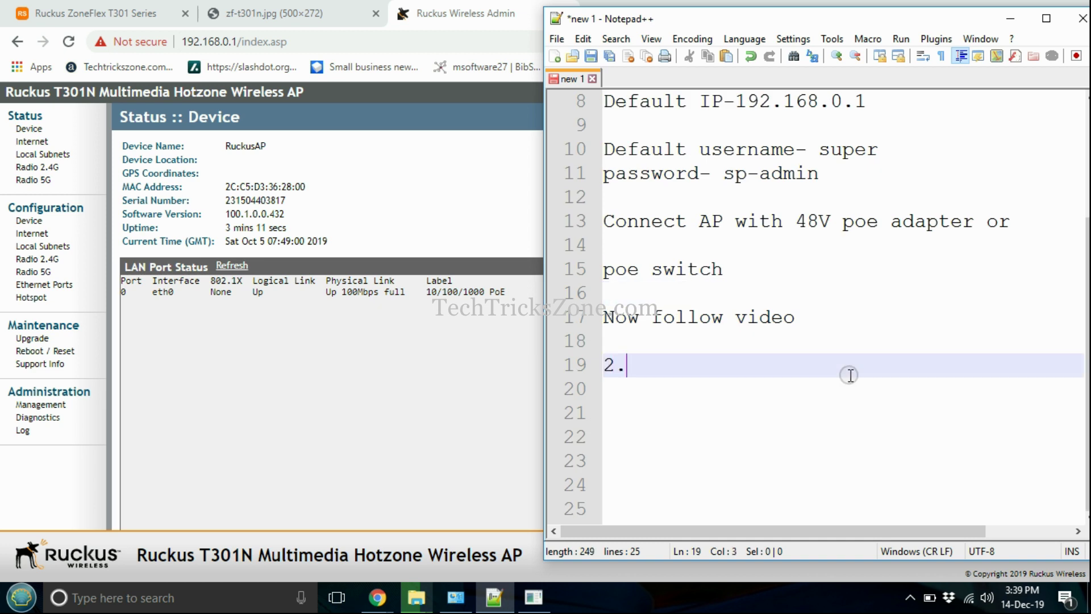
pyautogui.write('4GHz WIFI')
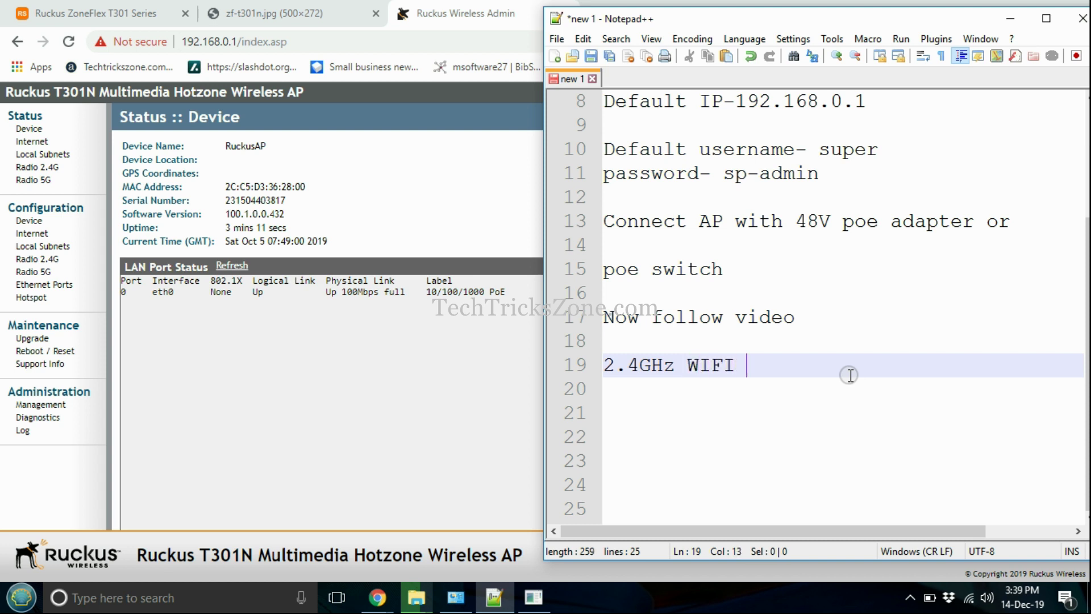
pyautogui.write(' configuration')
pyautogui.press('Return')
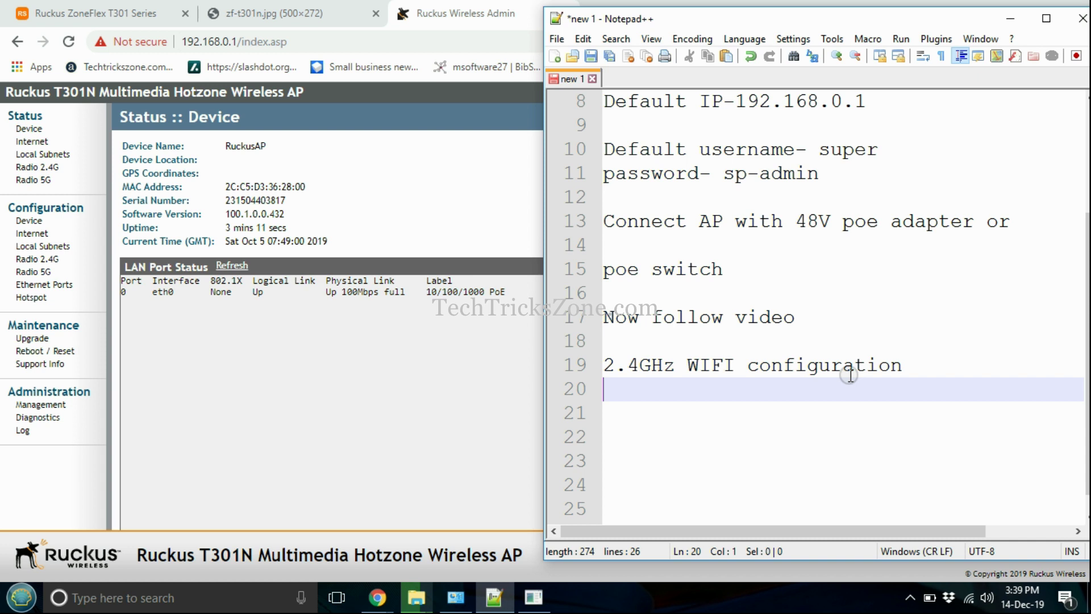
pyautogui.click(515, 322)
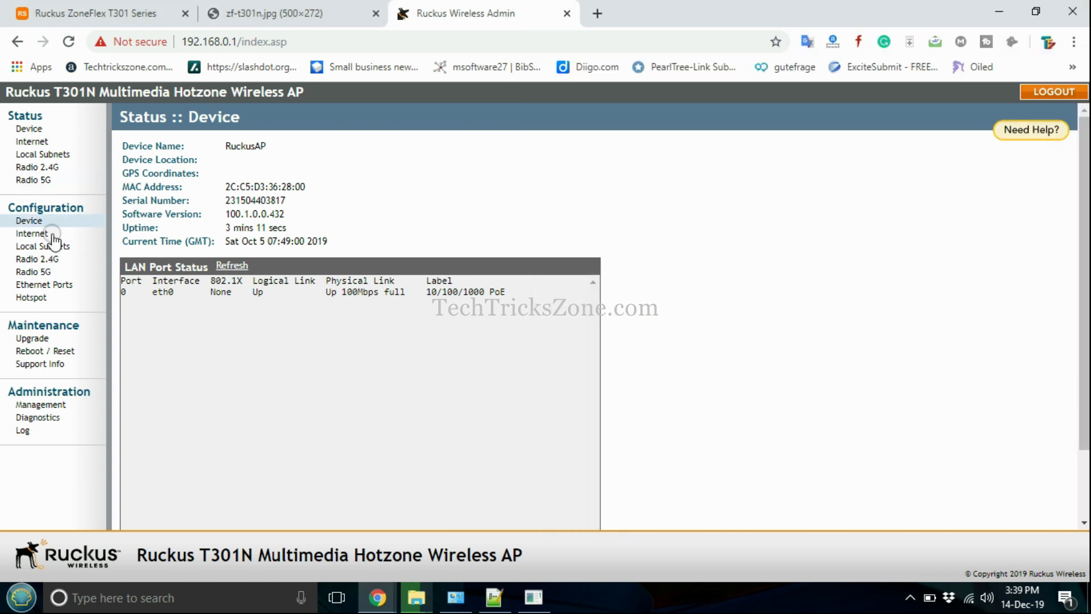
# Keep the 2.4G radio's country code at United States and open the Wireless 1 network
pyautogui.click(45, 261)
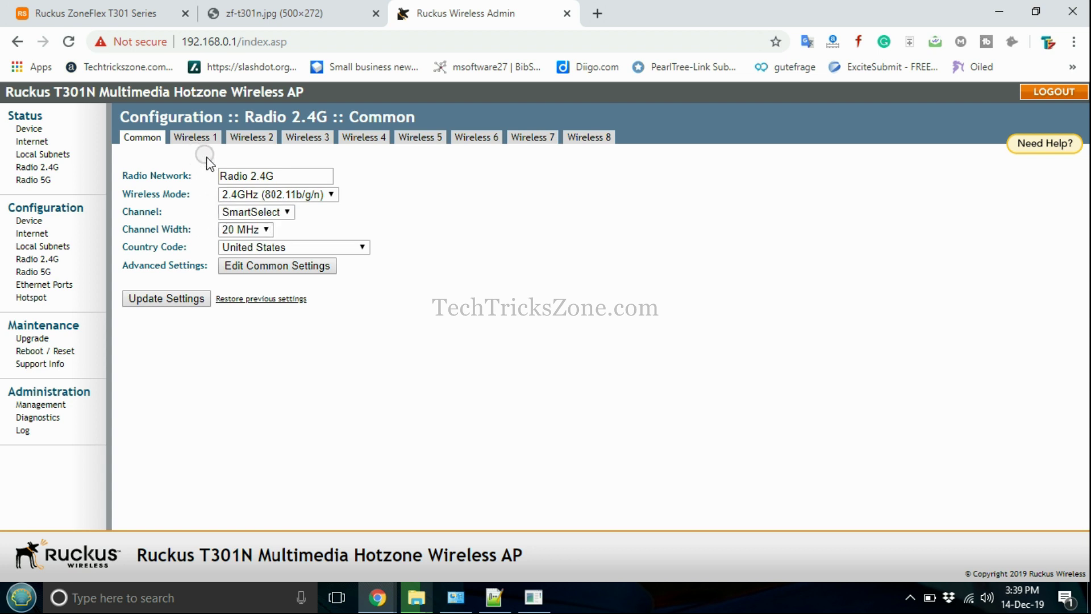
pyautogui.click(362, 247)
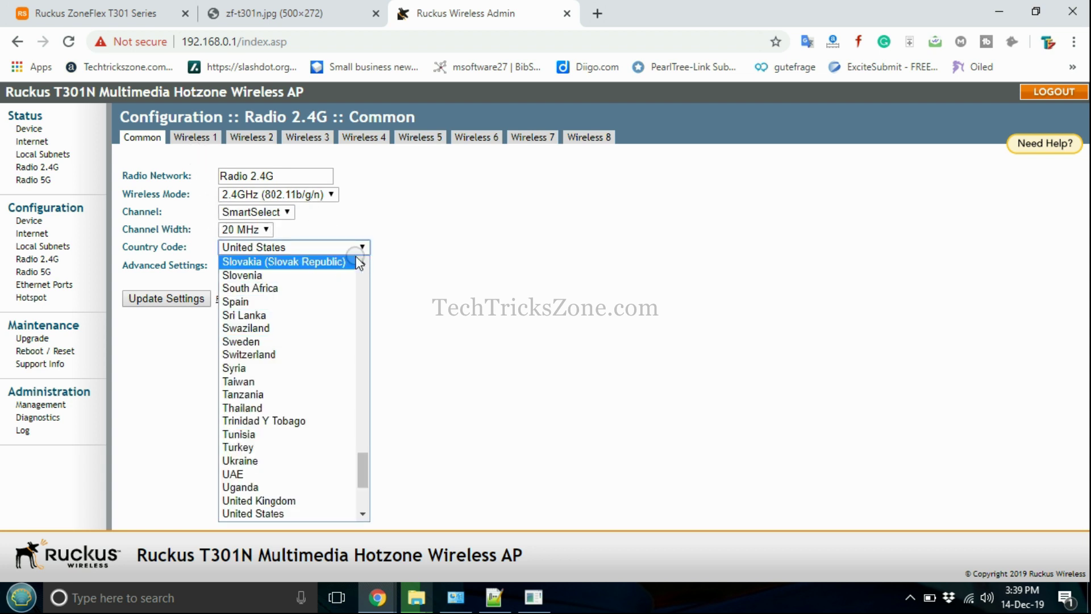
pyautogui.click(295, 248)
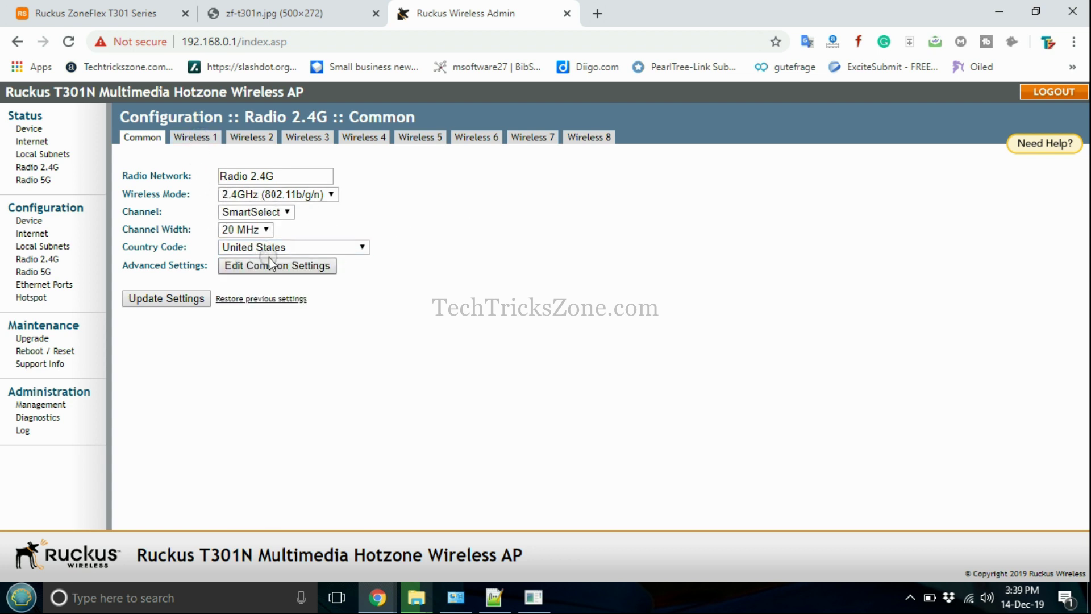
pyautogui.click(205, 144)
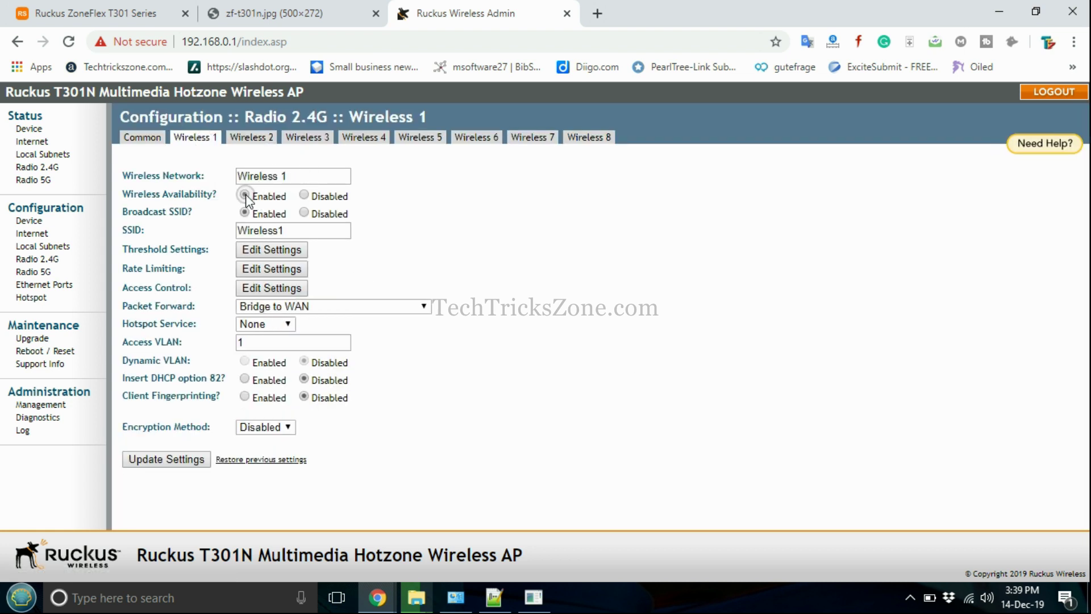
# Rename the 2.4G network to Ruckus2.4G and set its SSID to Ruckus2G-WiFi
pyautogui.moveTo(297, 176); pyautogui.dragTo(216, 185)
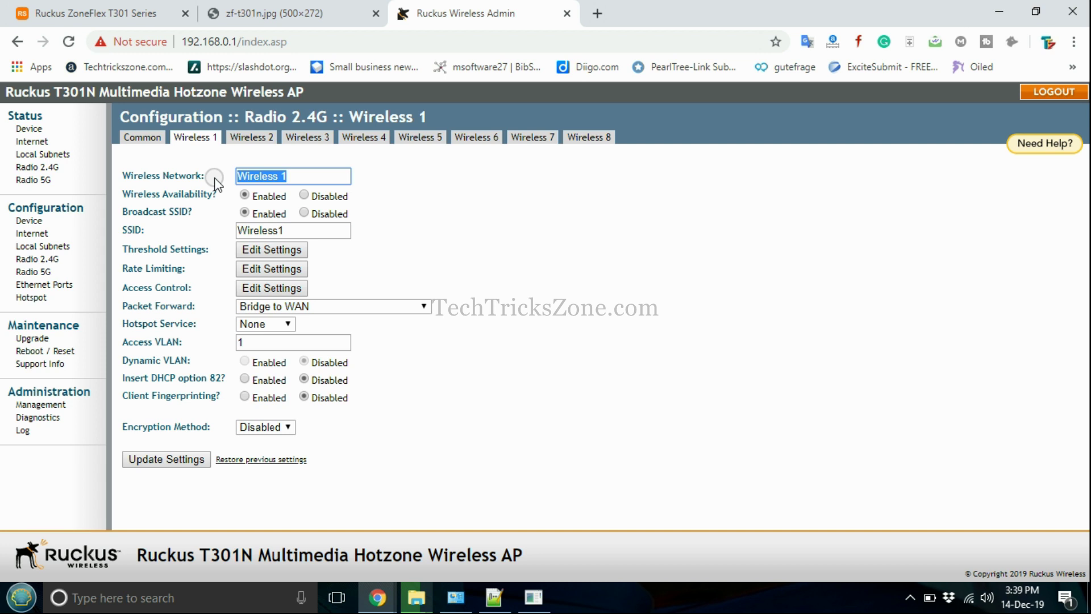
pyautogui.write('Ruckus2.4G')
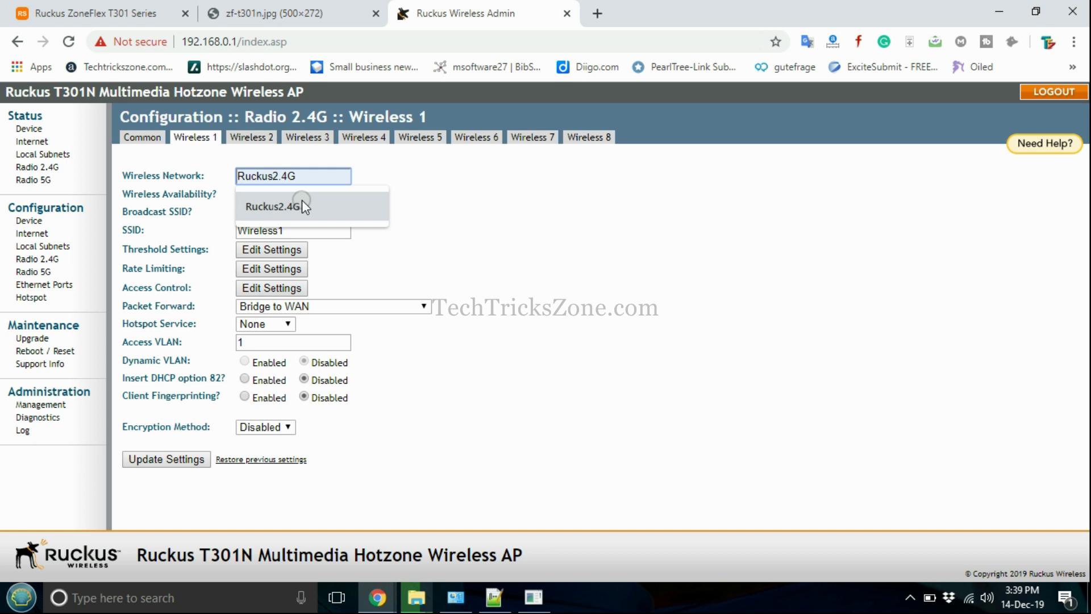
pyautogui.click(302, 205)
pyautogui.moveTo(307, 195); pyautogui.dragTo(309, 233)
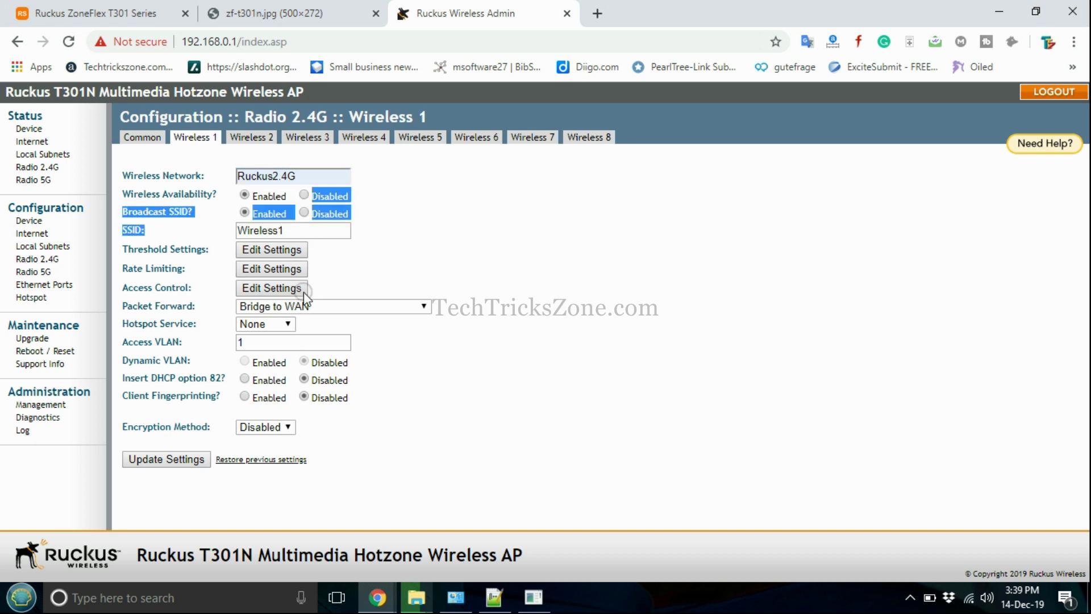
pyautogui.doubleClick(303, 231)
pyautogui.write('E')
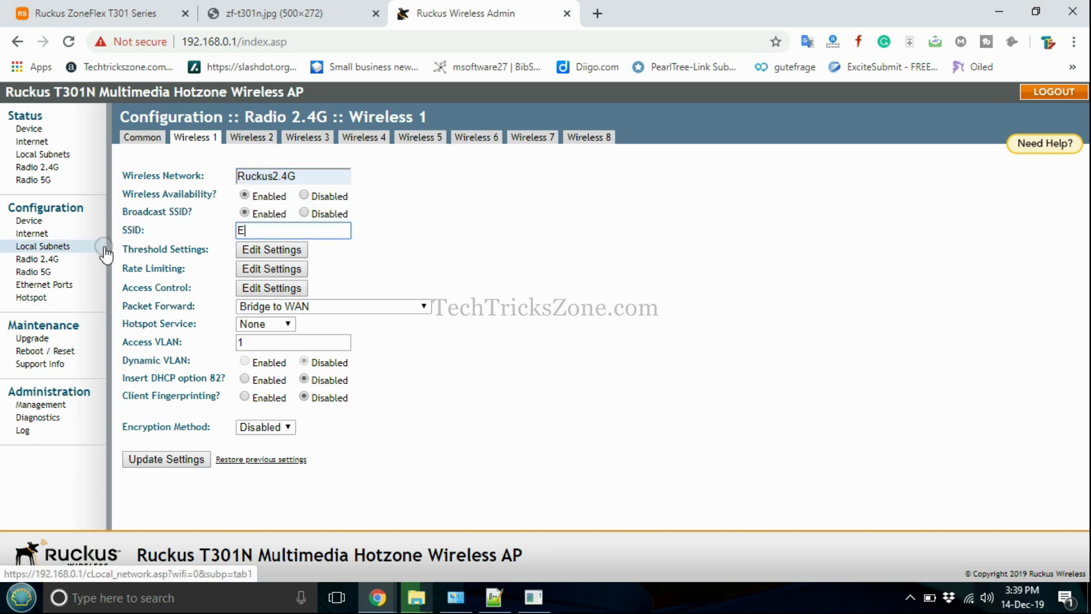
pyautogui.write('Ruckus2G-WiFi')
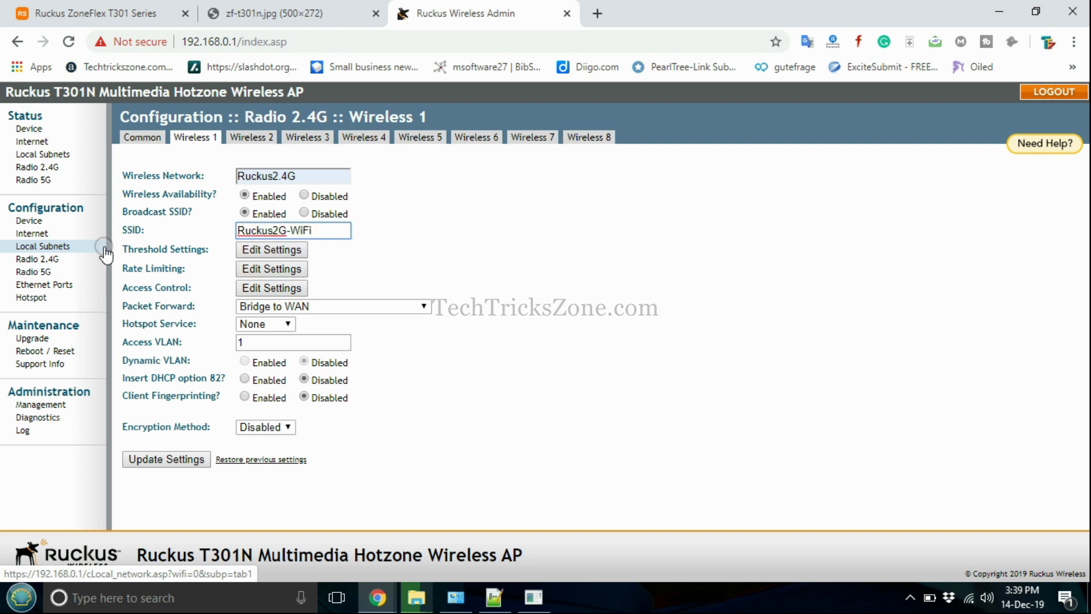
# Secure it with WPA+WPA2, Auto (TKIP+AES) and the saved passphrase, then save
pyautogui.moveTo(259, 363); pyautogui.dragTo(265, 426)
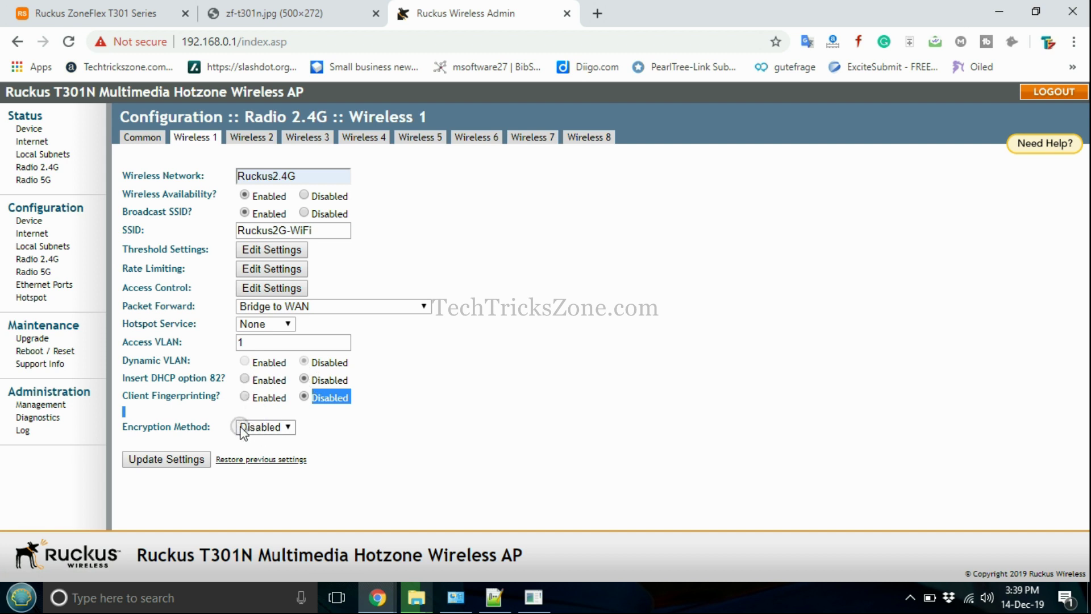
pyautogui.click(250, 427)
pyautogui.click(240, 426)
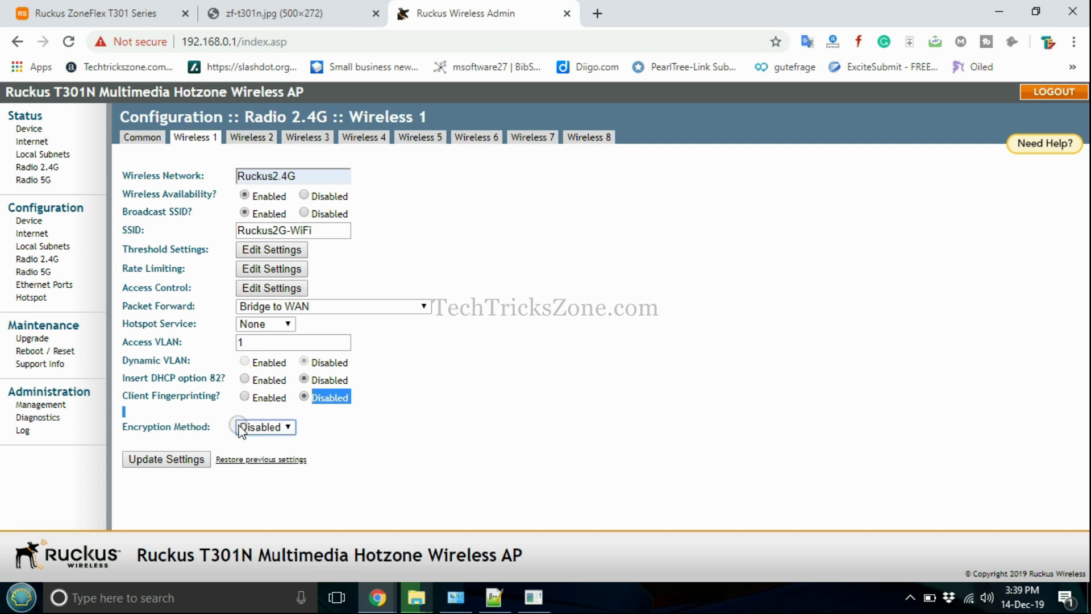
pyautogui.click(203, 427)
pyautogui.click(286, 425)
pyautogui.click(275, 469)
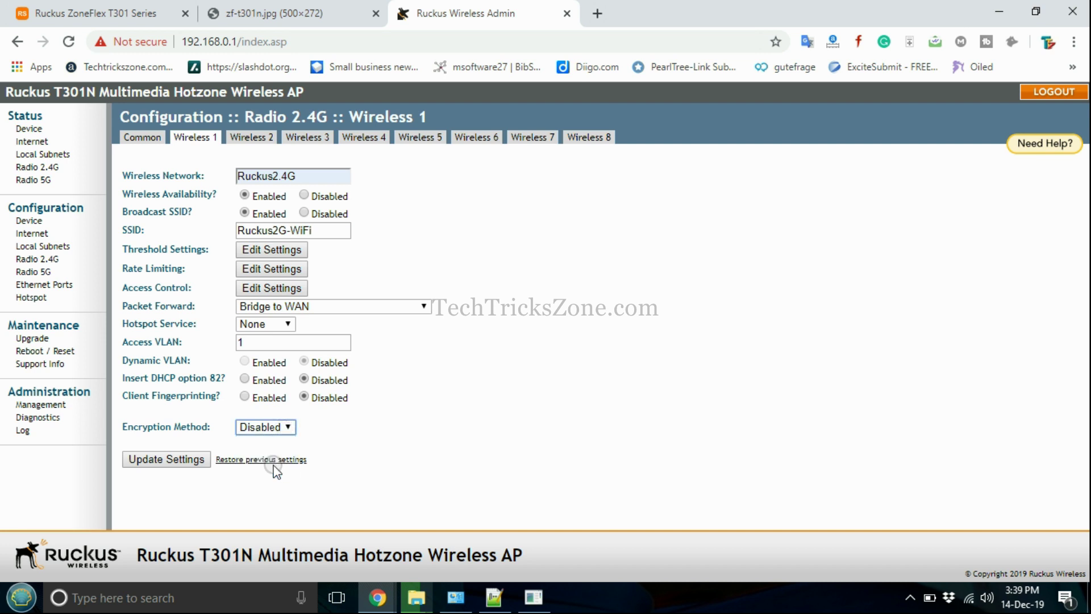
pyautogui.scroll(-1, 288, 438)
pyautogui.click(287, 425)
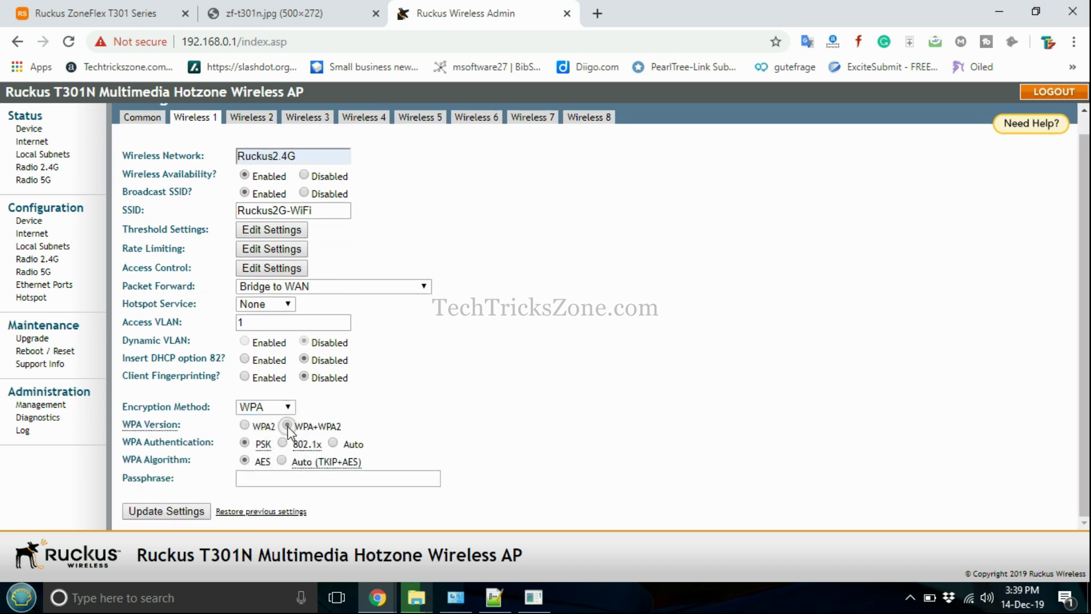
pyautogui.click(281, 460)
pyautogui.click(290, 477)
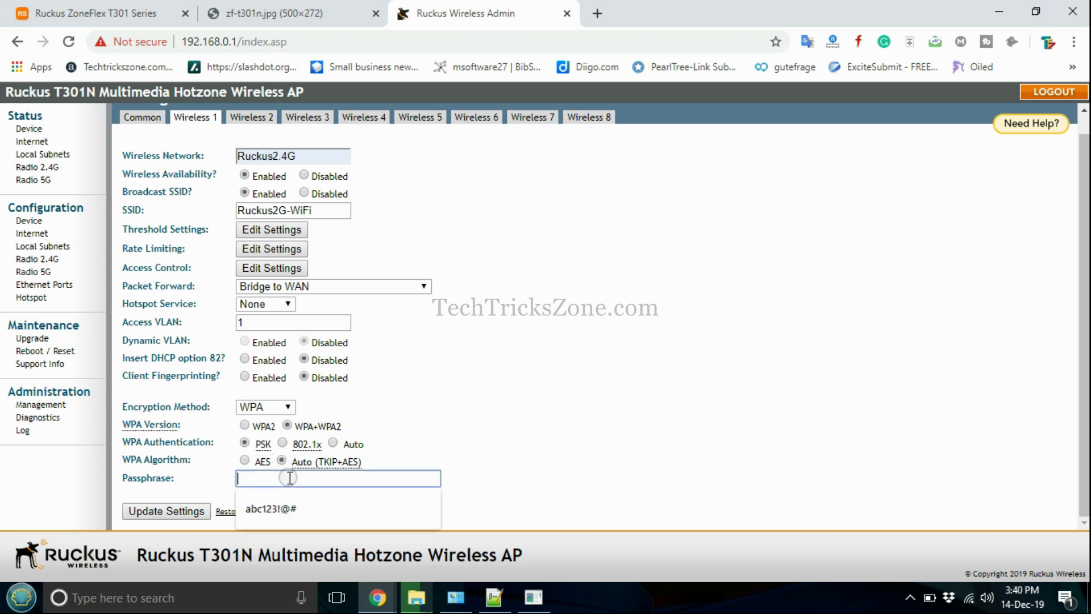
pyautogui.write('abc123!@#')
pyautogui.click(270, 508)
pyautogui.click(195, 511)
# Check the Windows Wi-Fi list for the Ruckus2G-WiFi network
pyautogui.scroll(-1, 405, 267)
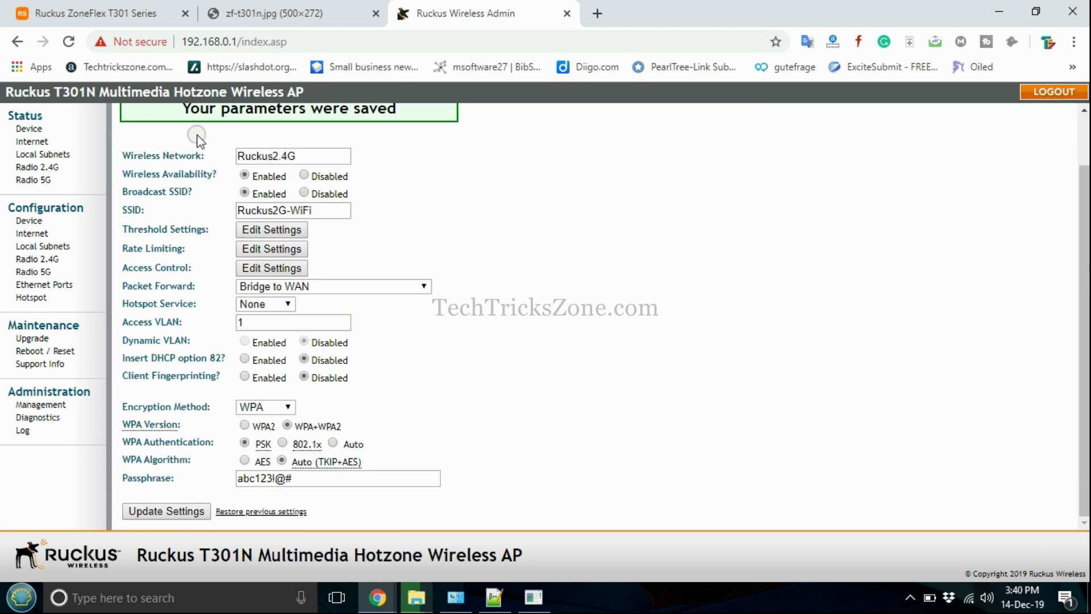
pyautogui.scroll(1, 193, 130)
pyautogui.click(968, 597)
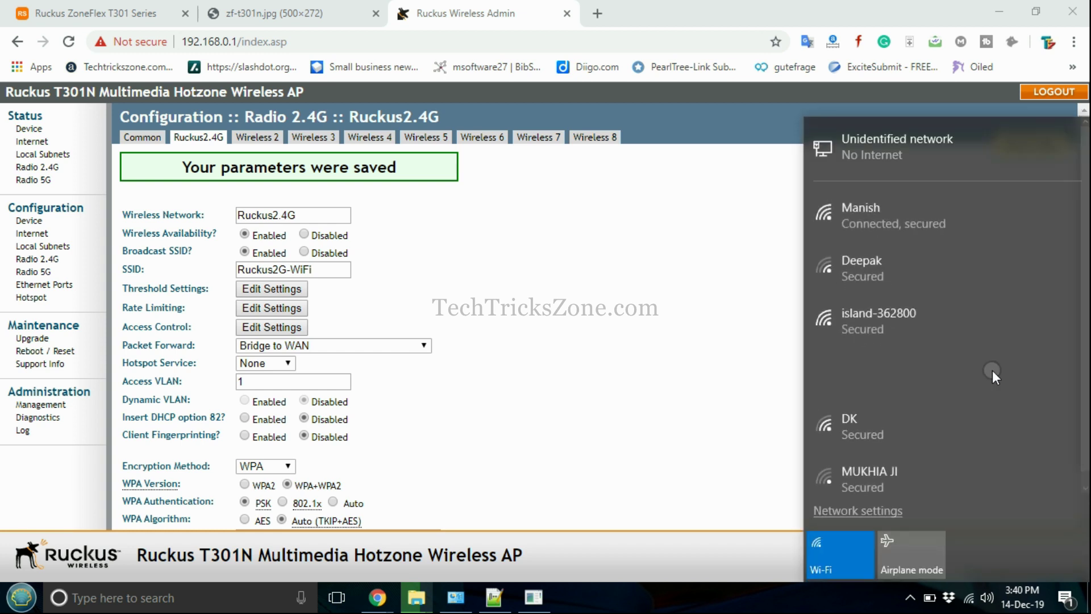
pyautogui.click(703, 398)
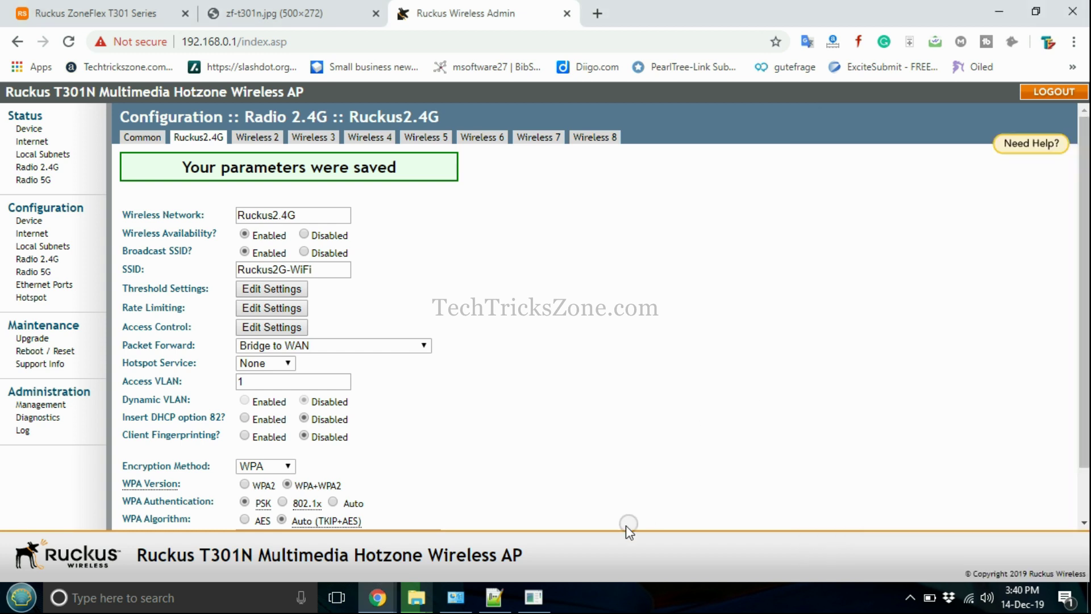
# Add a '5Ghz wiFi settings' heading to the notes
pyautogui.click(494, 596)
pyautogui.press('Down')
pyautogui.press('Down')
pyautogui.write('5Ghz wiFi')
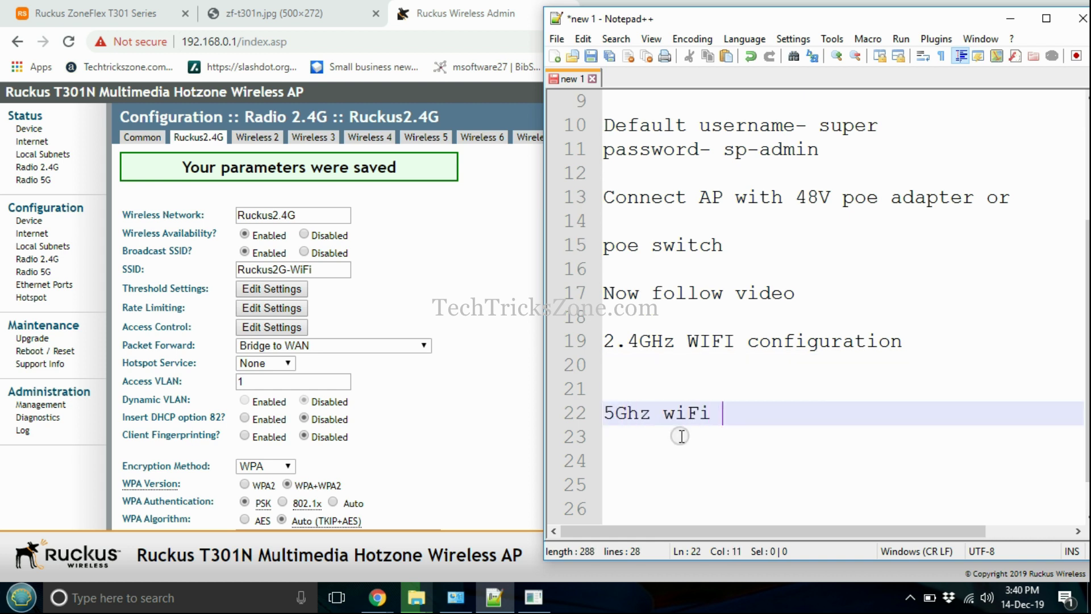
pyautogui.write(' settings')
pyautogui.press('Return')
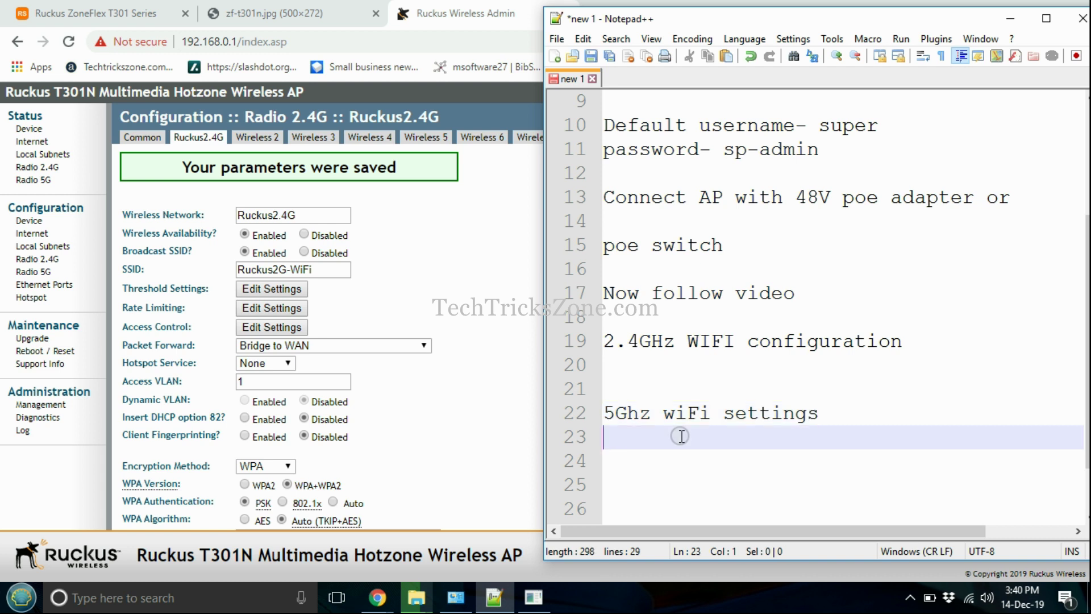
pyautogui.click(454, 405)
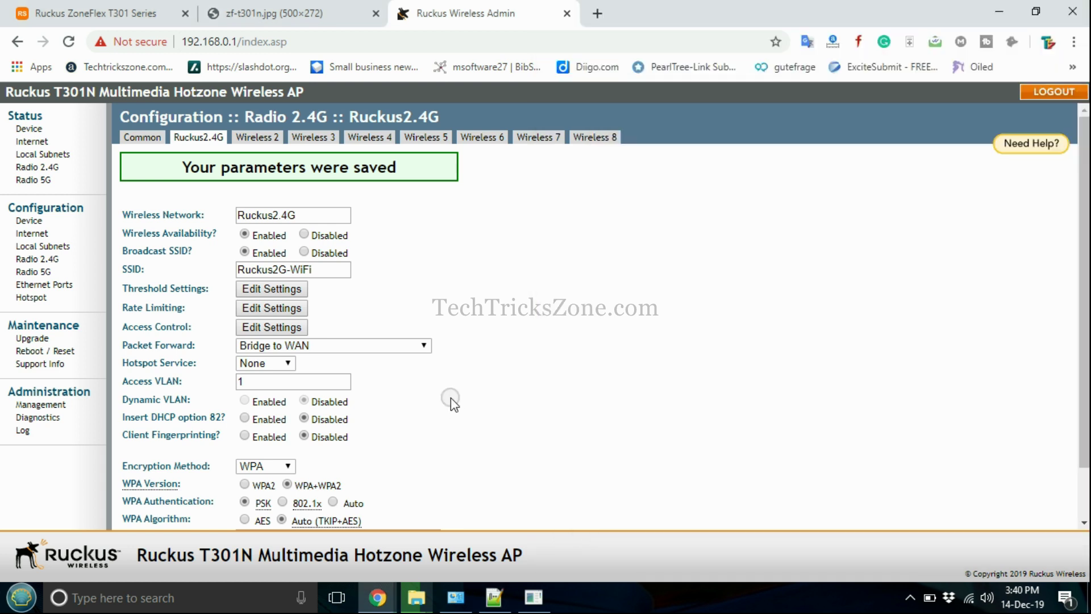
# Set the 5G radio to 40 MHz width on Channel 149, keeping United States, then open Wireless9
pyautogui.click(34, 272)
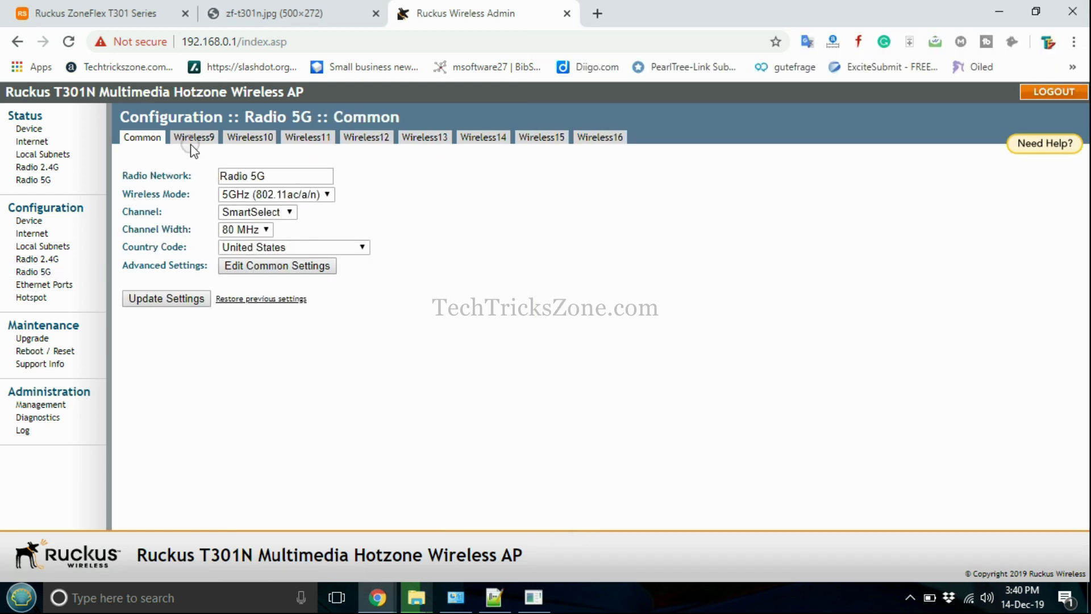
pyautogui.click(287, 247)
pyautogui.click(288, 248)
pyautogui.click(267, 230)
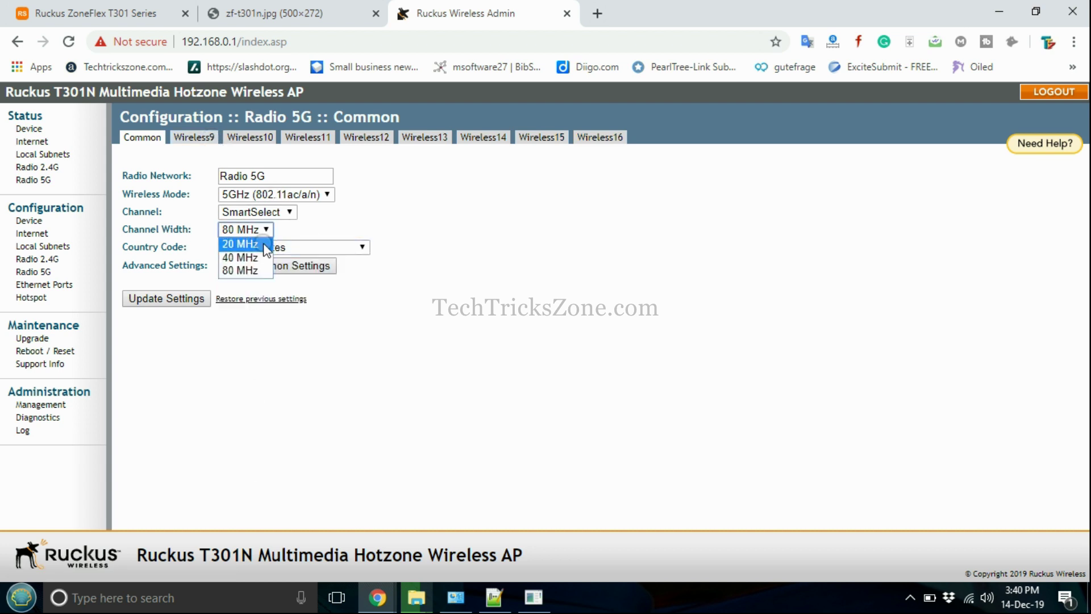
pyautogui.click(242, 257)
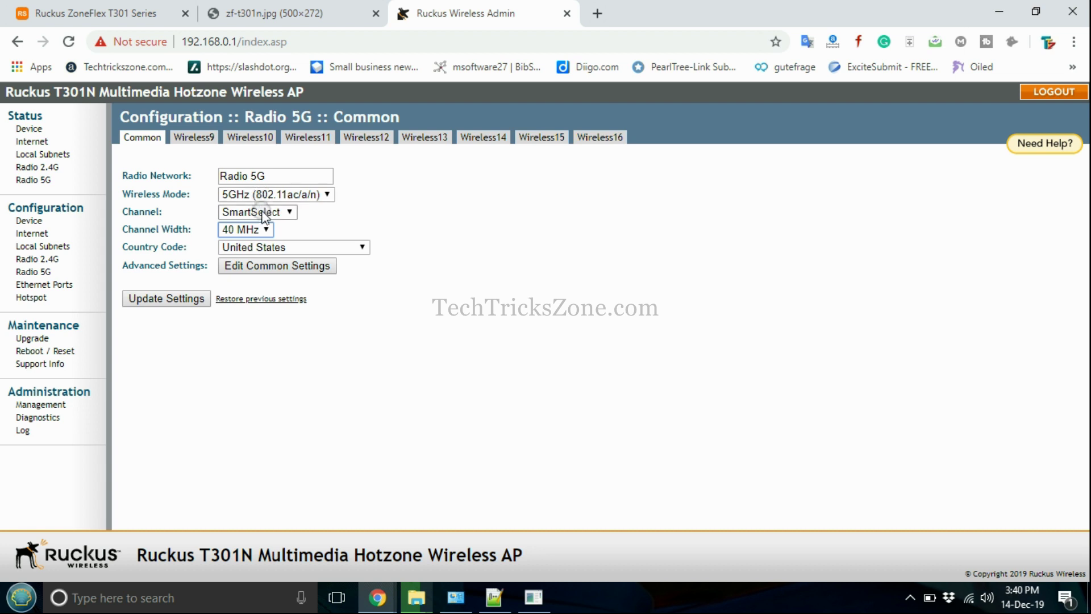
pyautogui.click(267, 212)
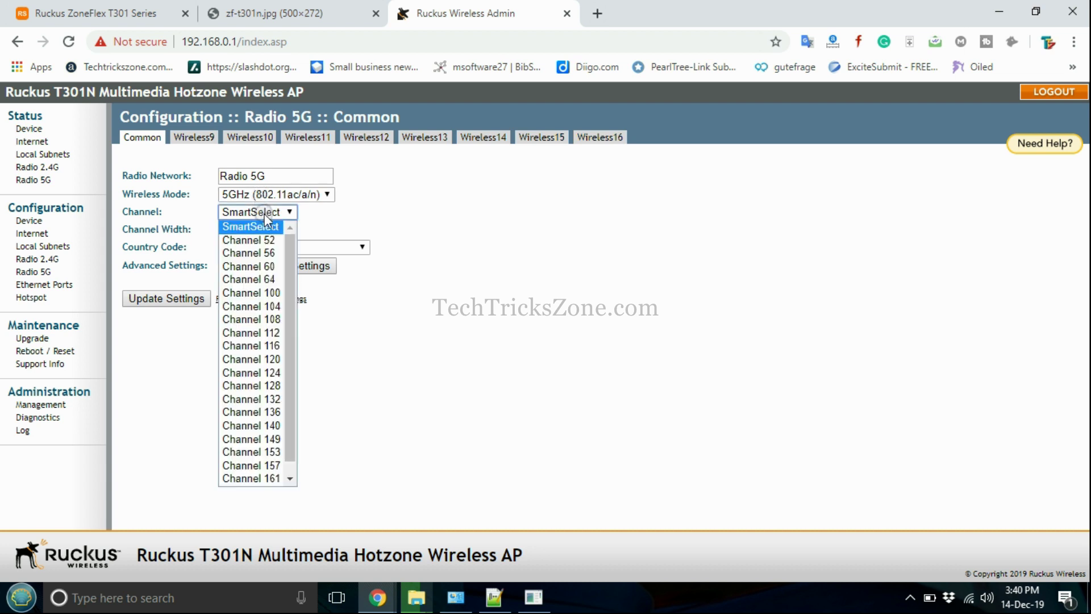
pyautogui.click(274, 440)
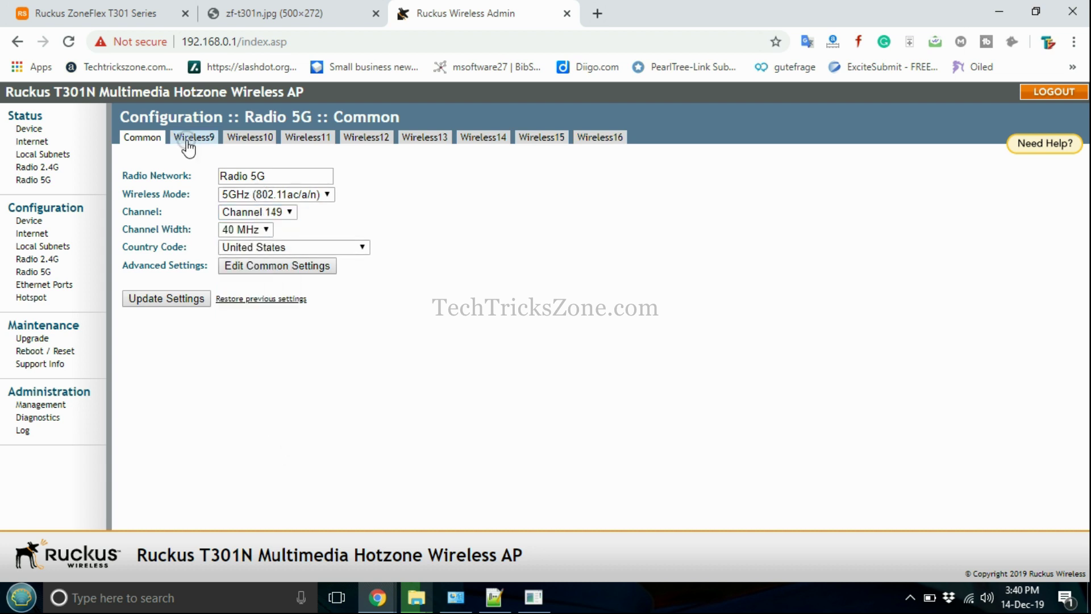
pyautogui.click(190, 140)
pyautogui.moveTo(292, 173); pyautogui.dragTo(130, 173)
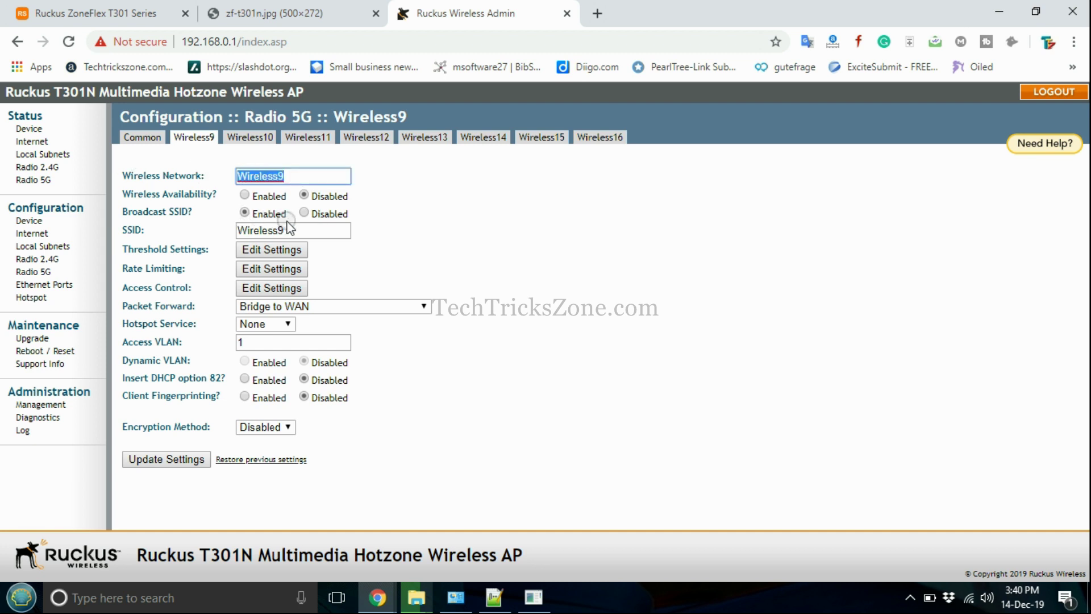
# Rename the Wireless9 network to Ruckus5 and set its SSID to Ruckus 5GWiFi
pyautogui.moveTo(289, 228); pyautogui.dragTo(117, 262)
pyautogui.moveTo(295, 175); pyautogui.dragTo(84, 212)
pyautogui.write('Rc')
pyautogui.press('BackSpace')
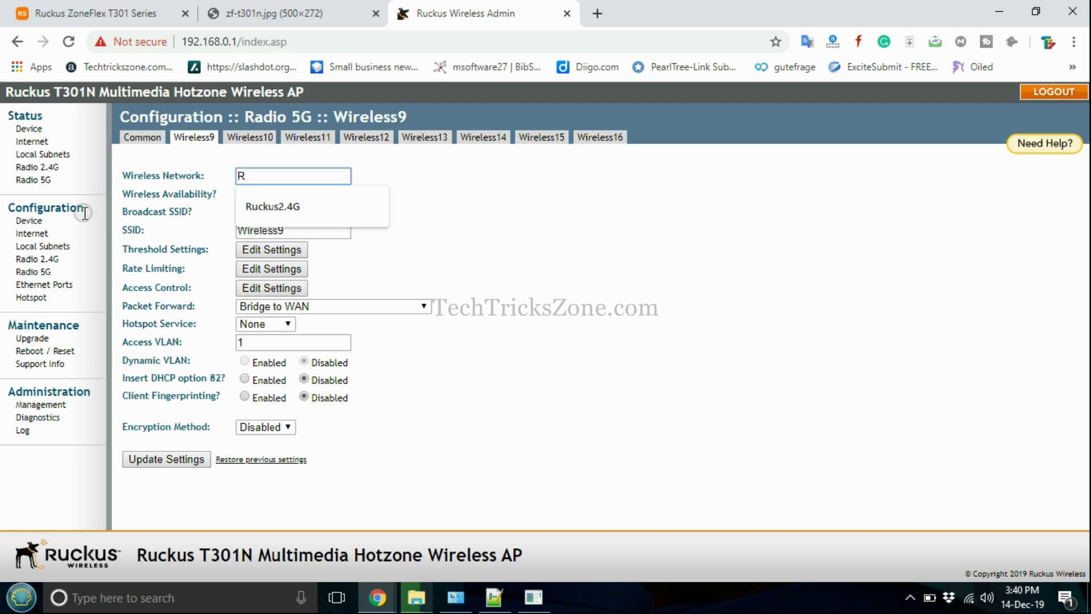
pyautogui.write('uckus%')
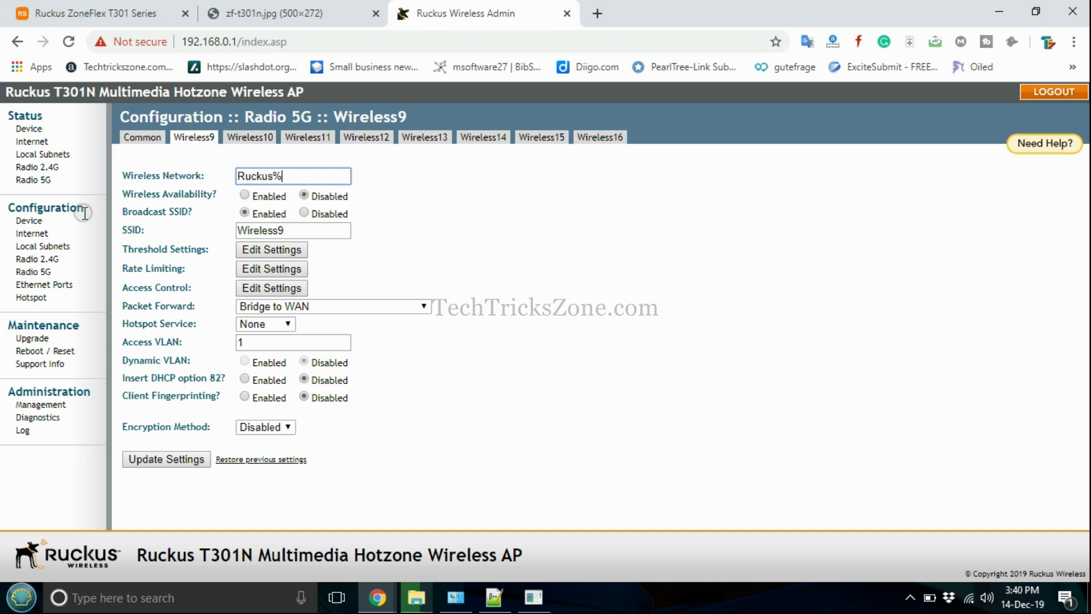
pyautogui.click(566, 293)
pyautogui.doubleClick(305, 236)
pyautogui.write('Rucksus 5GWiFi')
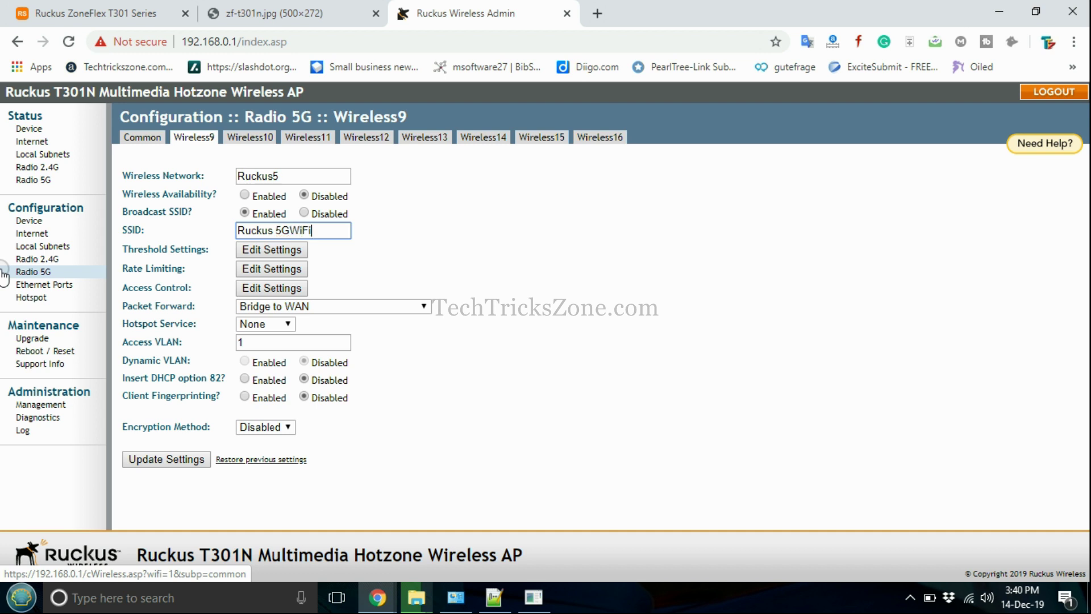
# Enable Wireless Availability for Ruckus5 and save the settings
pyautogui.moveTo(218, 194); pyautogui.dragTo(121, 198)
pyautogui.click(237, 199)
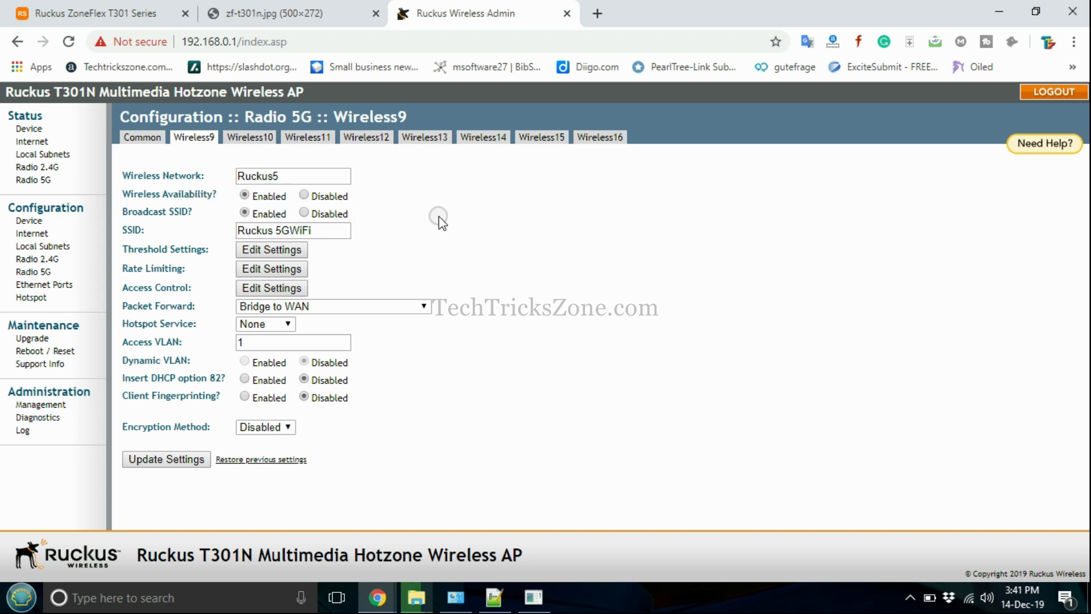
pyautogui.click(186, 462)
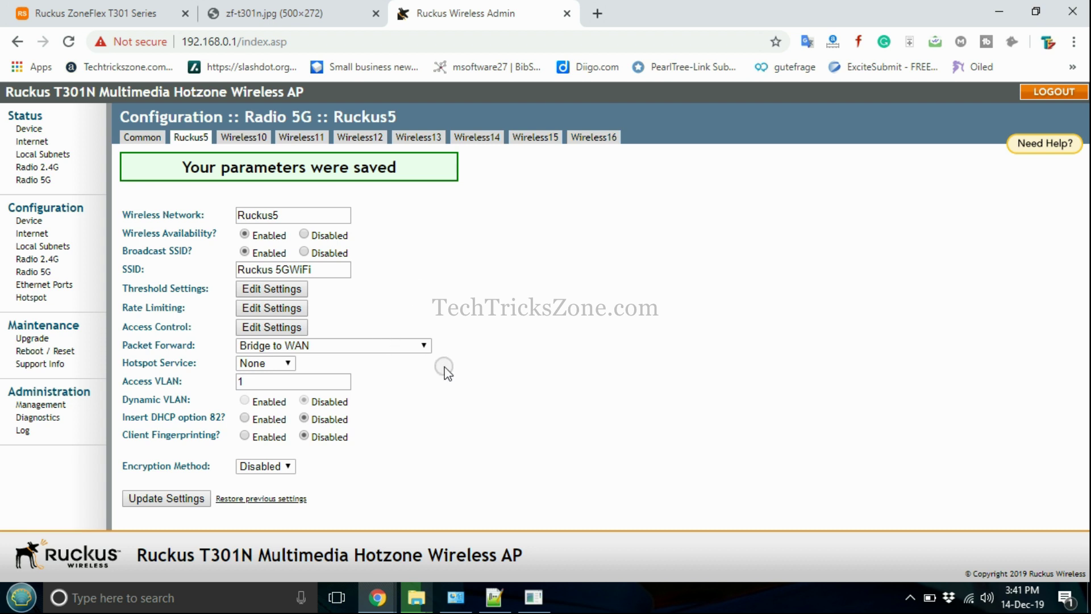
# Secure Ruckus5 with WPA+WPA2, Auto (TKIP+AES) and the saved passphrase, then save
pyautogui.click(256, 465)
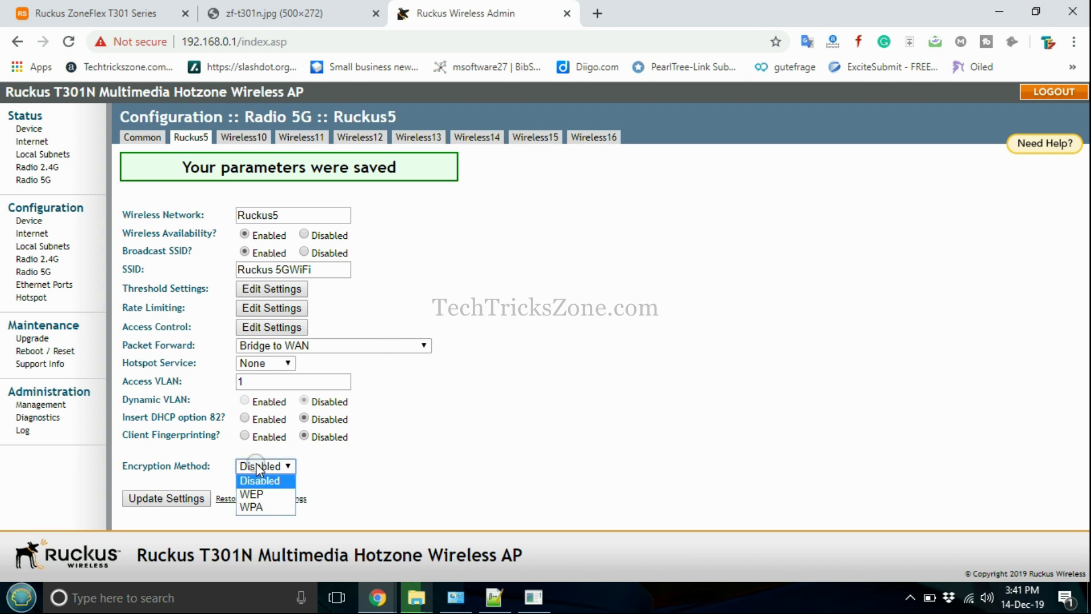
pyautogui.click(261, 505)
pyautogui.scroll(-2, 363, 355)
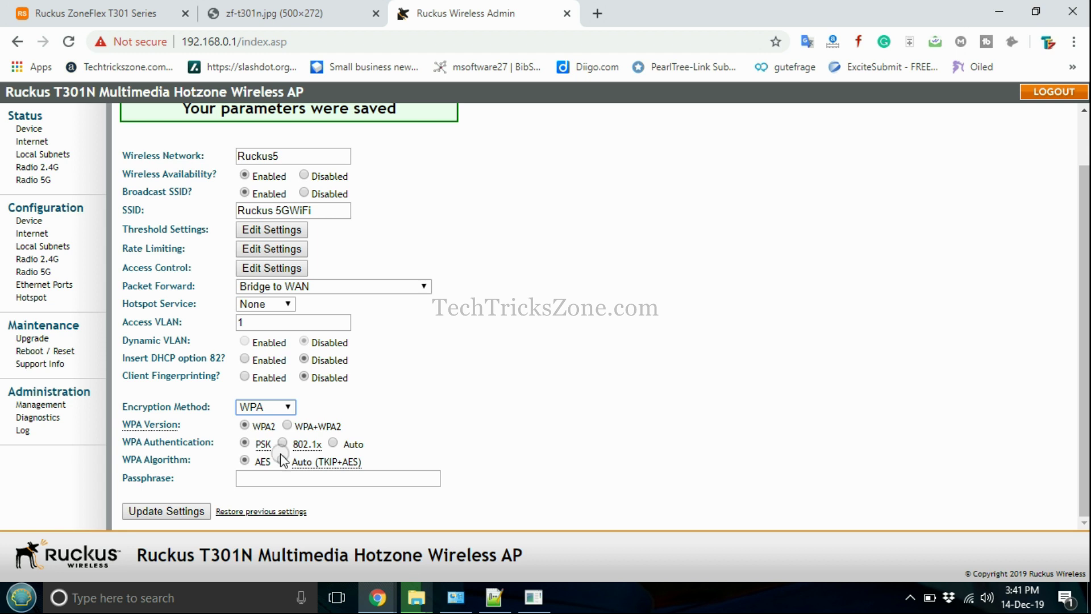
pyautogui.click(287, 425)
pyautogui.click(282, 460)
pyautogui.click(280, 478)
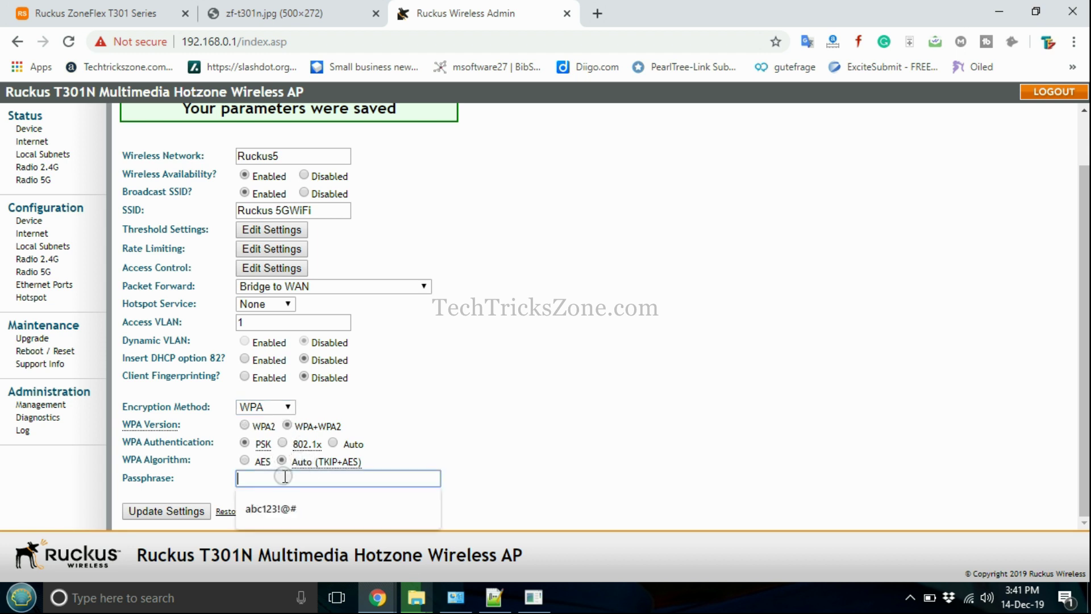
pyautogui.click(281, 503)
pyautogui.click(152, 511)
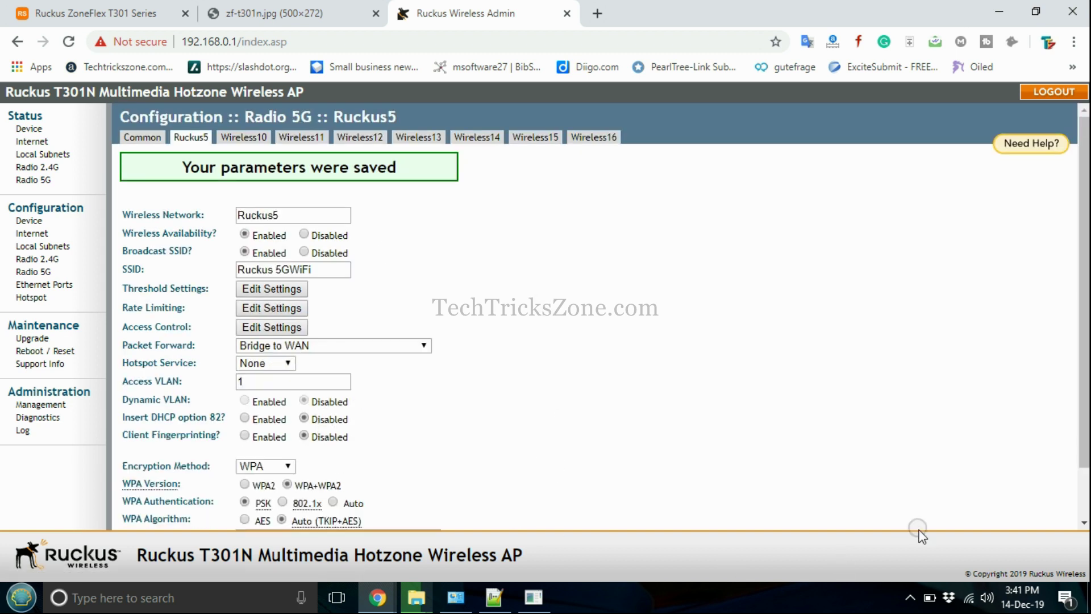
# Check the Windows Wi-Fi list for the broadcasting Ruckus networks, including Ruckus2G-WiFi
pyautogui.click(950, 595)
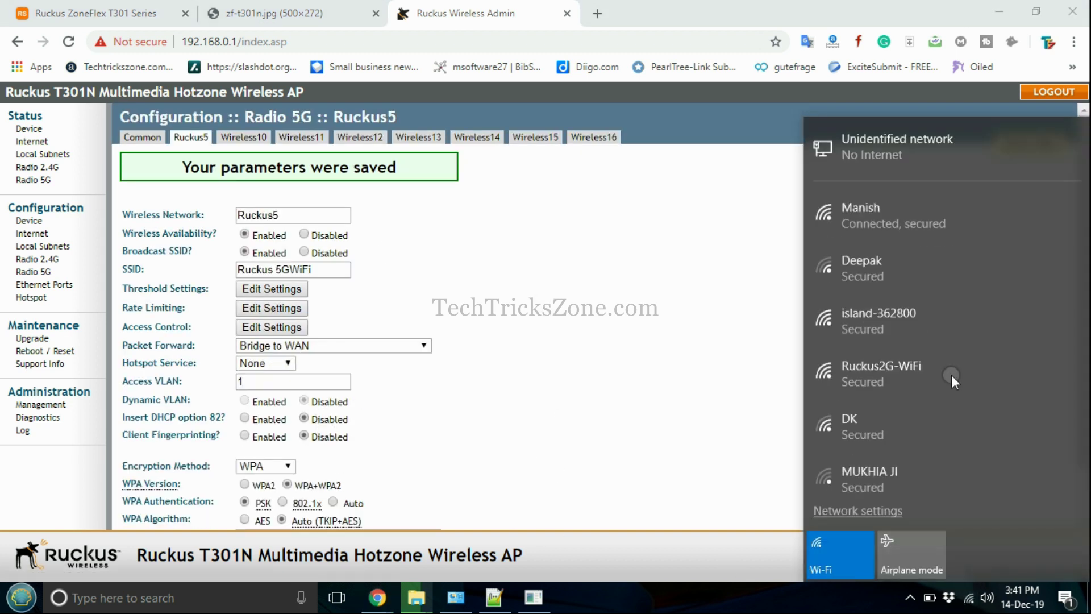
pyautogui.click(607, 378)
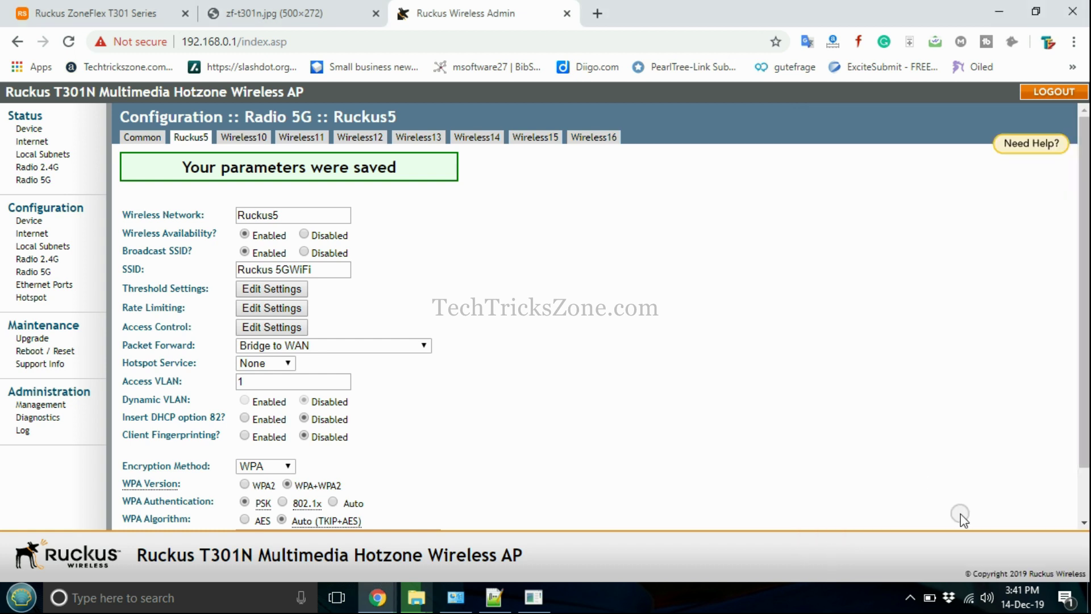
pyautogui.click(966, 594)
pyautogui.click(687, 338)
pyautogui.scroll(-1, 506, 295)
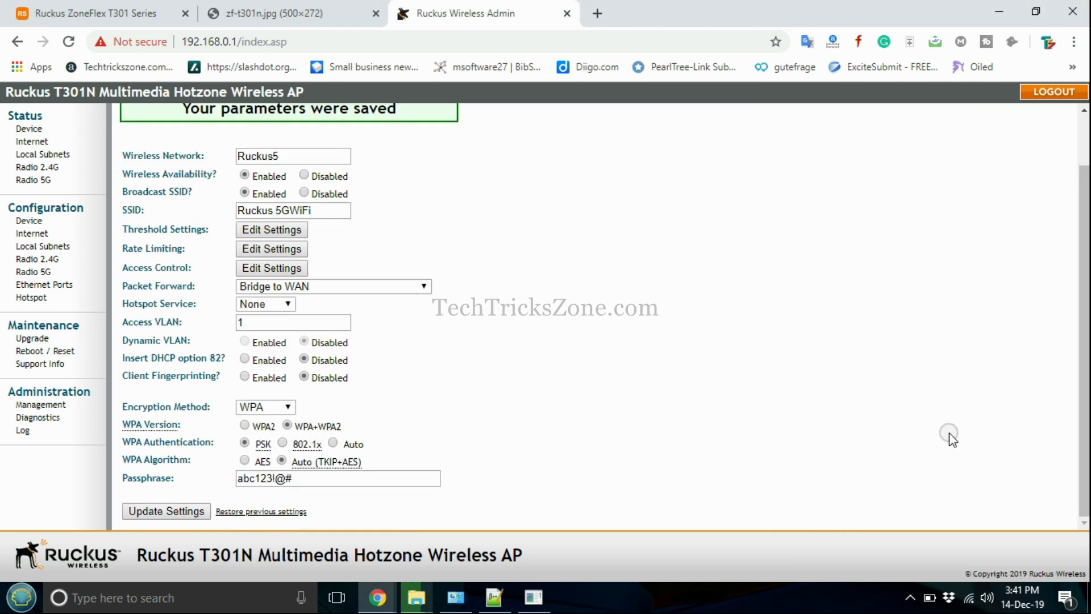
pyautogui.click(970, 600)
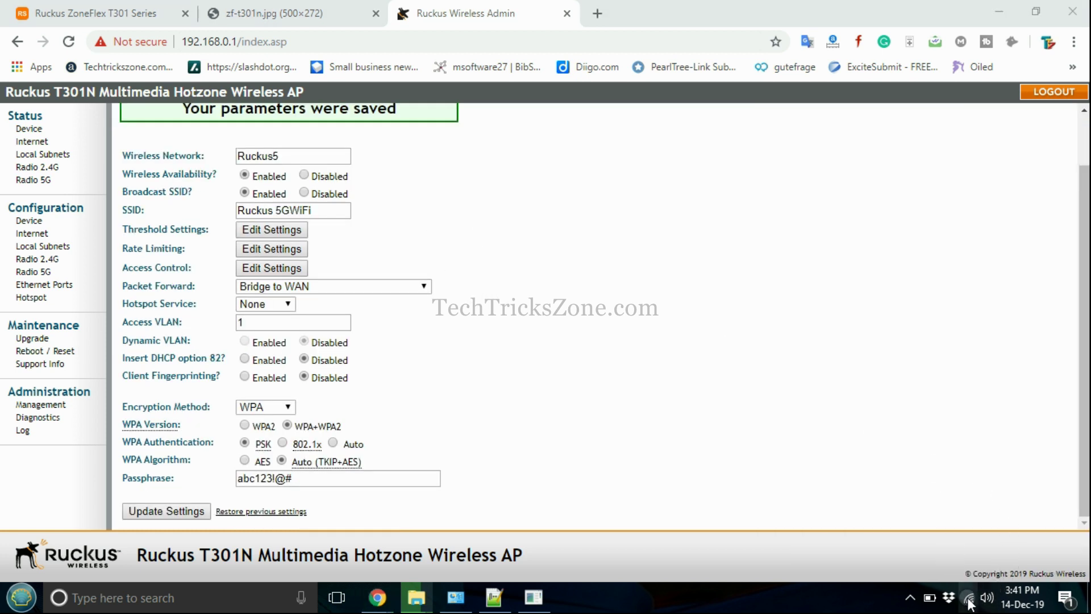
pyautogui.click(912, 368)
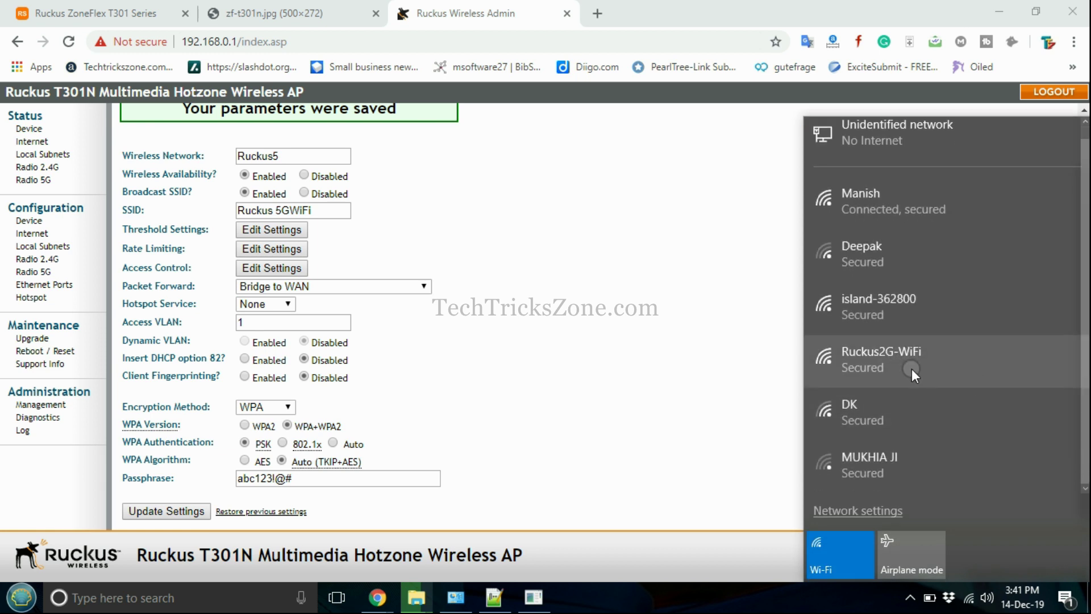
pyautogui.click(699, 370)
pyautogui.scroll(1, 650, 343)
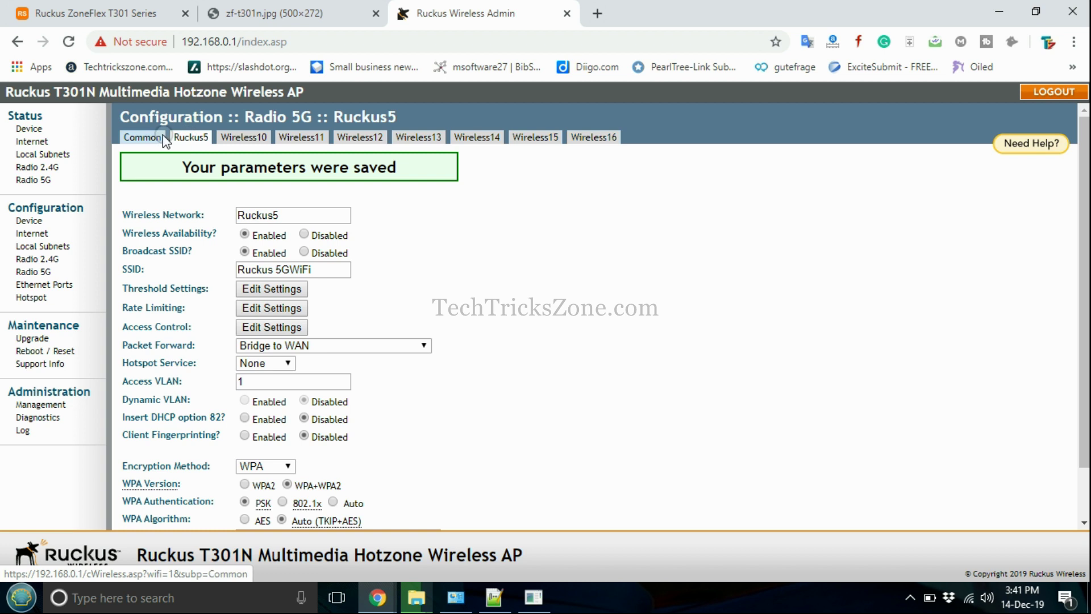
# Save the 5G radio's common settings with the 20 MHz channel width, then check the Wi-Fi list
pyautogui.click(163, 138)
pyautogui.click(265, 229)
pyautogui.click(264, 258)
pyautogui.click(171, 298)
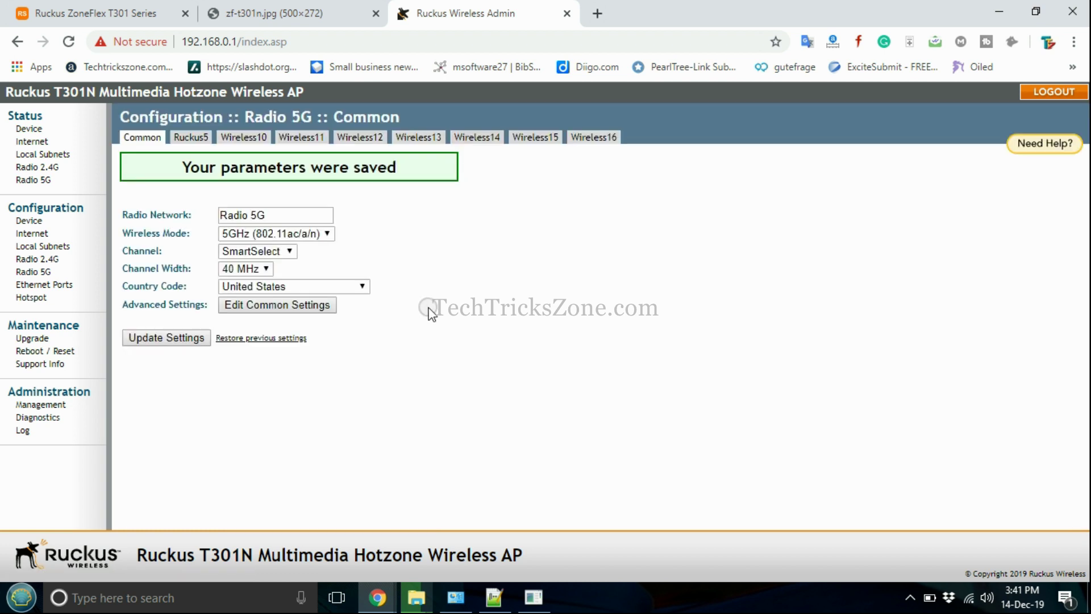
pyautogui.click(969, 597)
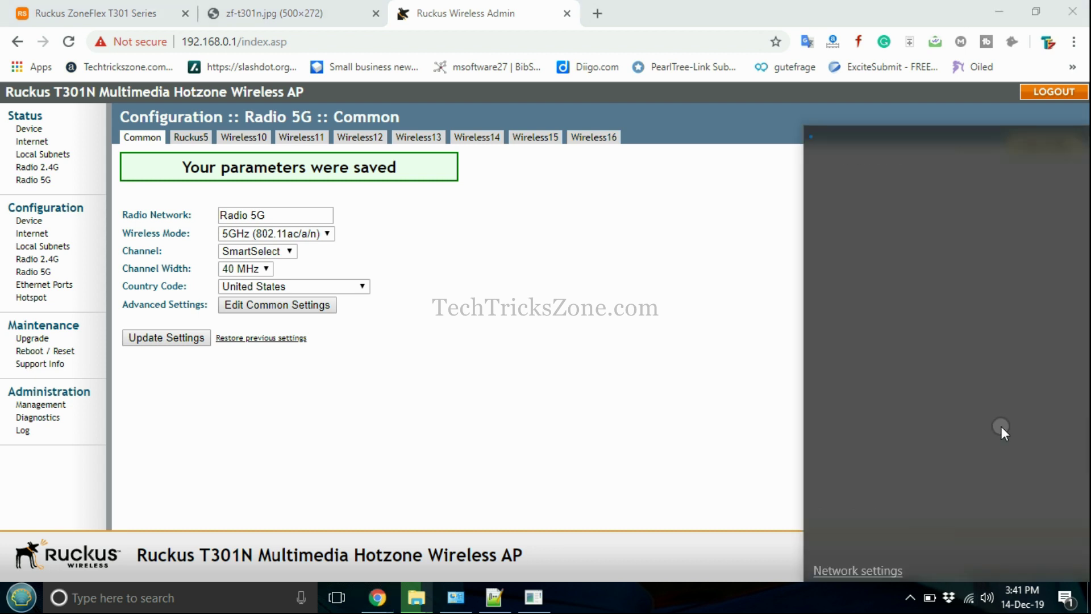
pyautogui.click(715, 364)
pyautogui.click(979, 595)
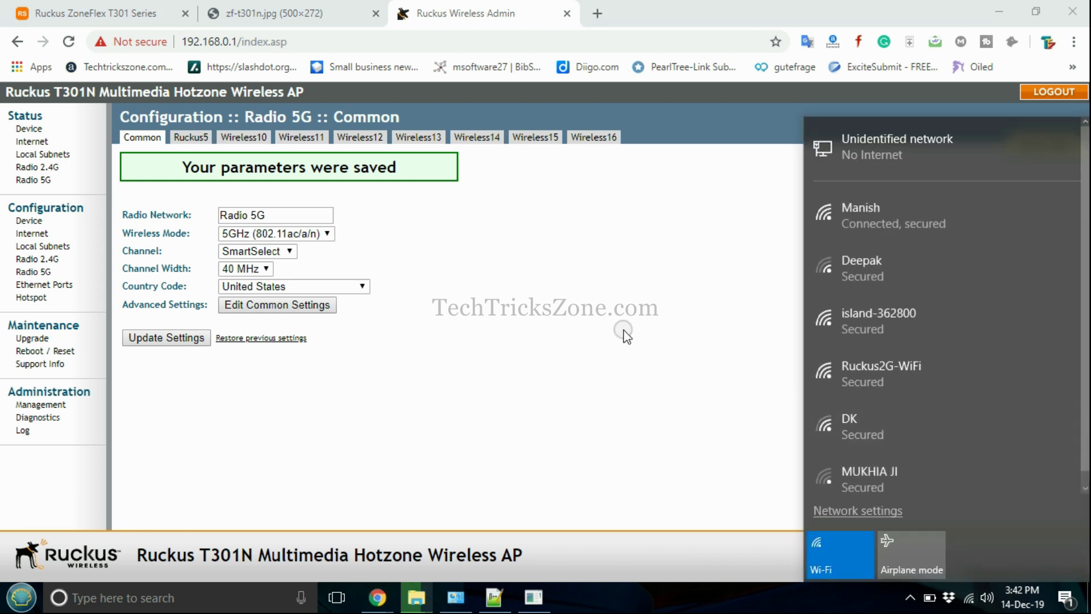
# Set the 5G channel to Channel 149 and save it
pyautogui.click(283, 251)
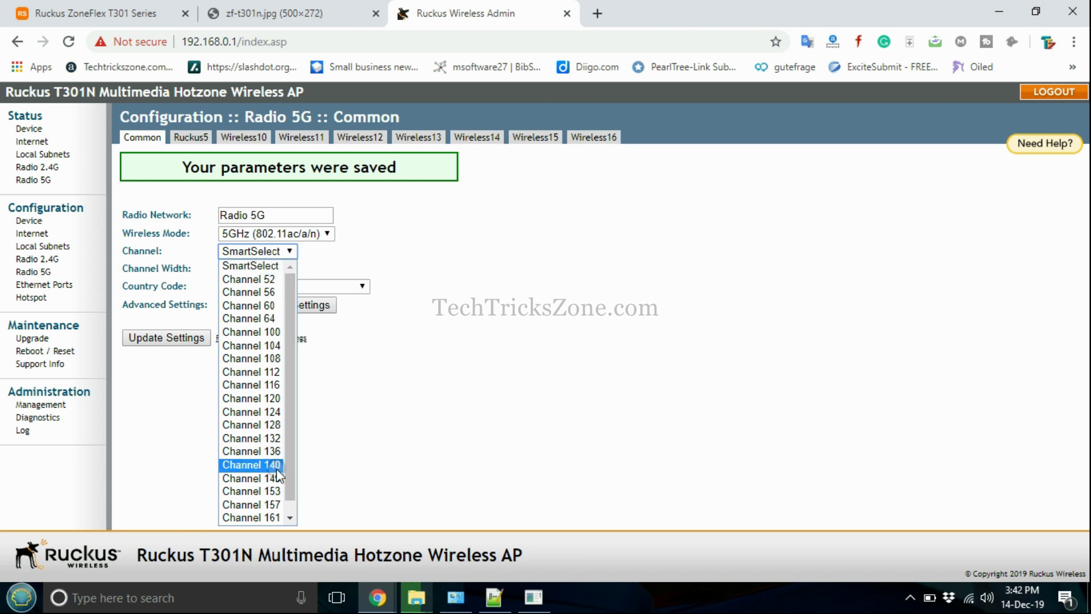
pyautogui.click(274, 465)
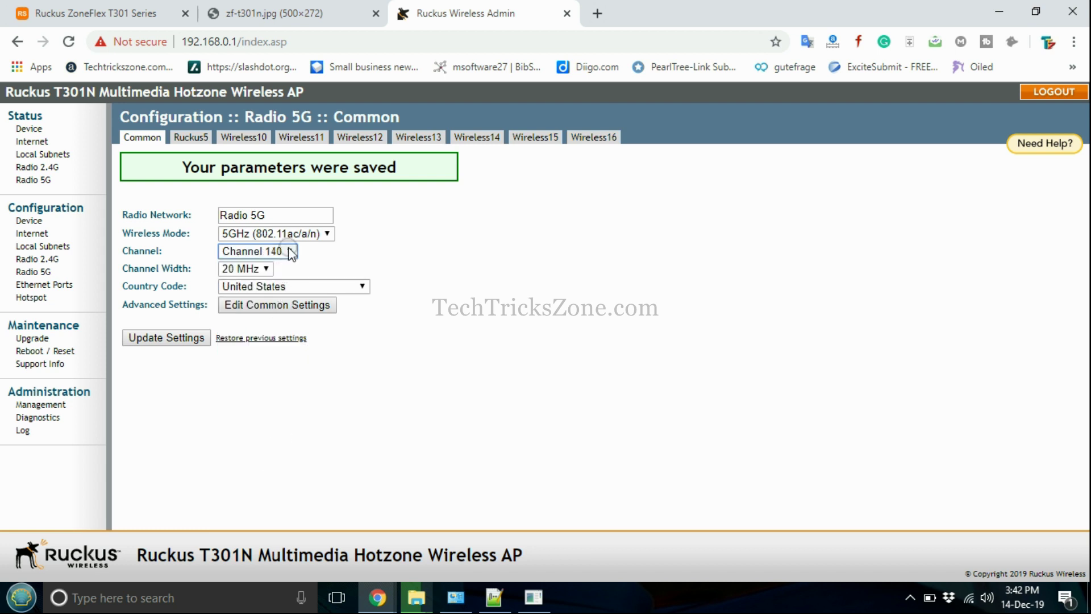
pyautogui.click(286, 251)
pyautogui.click(263, 478)
pyautogui.click(193, 339)
# Check the Windows Wi-Fi list for the available networks
pyautogui.click(973, 597)
pyautogui.scroll(-1, 966, 398)
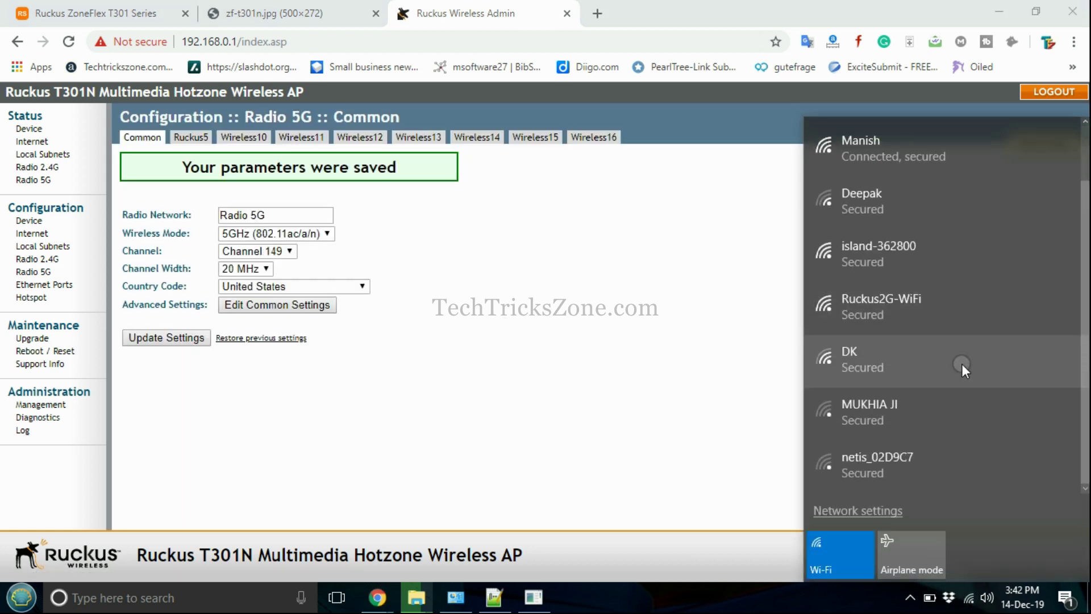
pyautogui.click(667, 309)
pyautogui.click(969, 596)
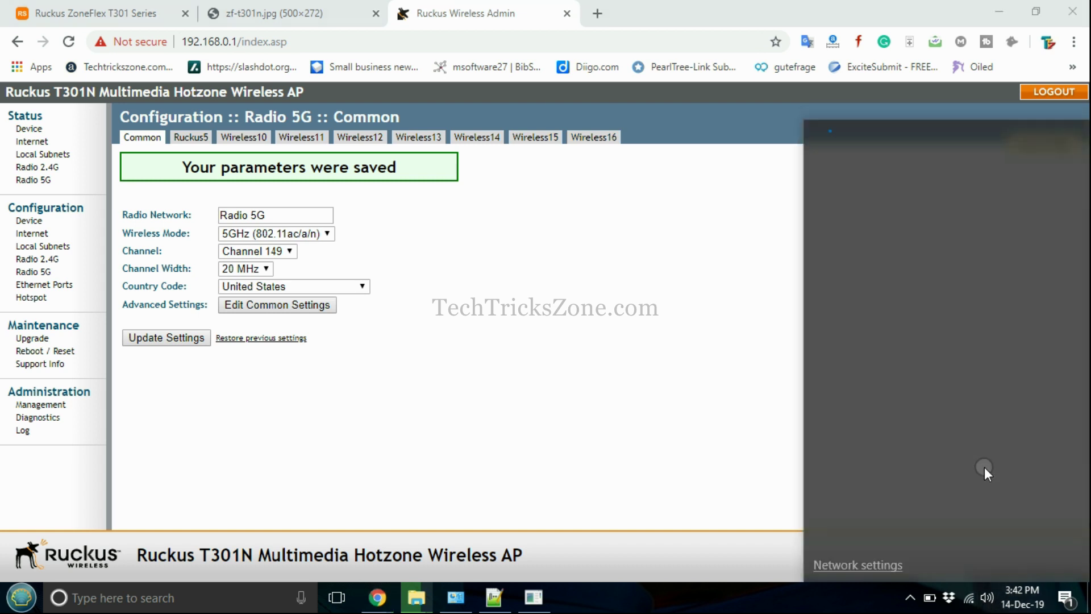
pyautogui.click(641, 371)
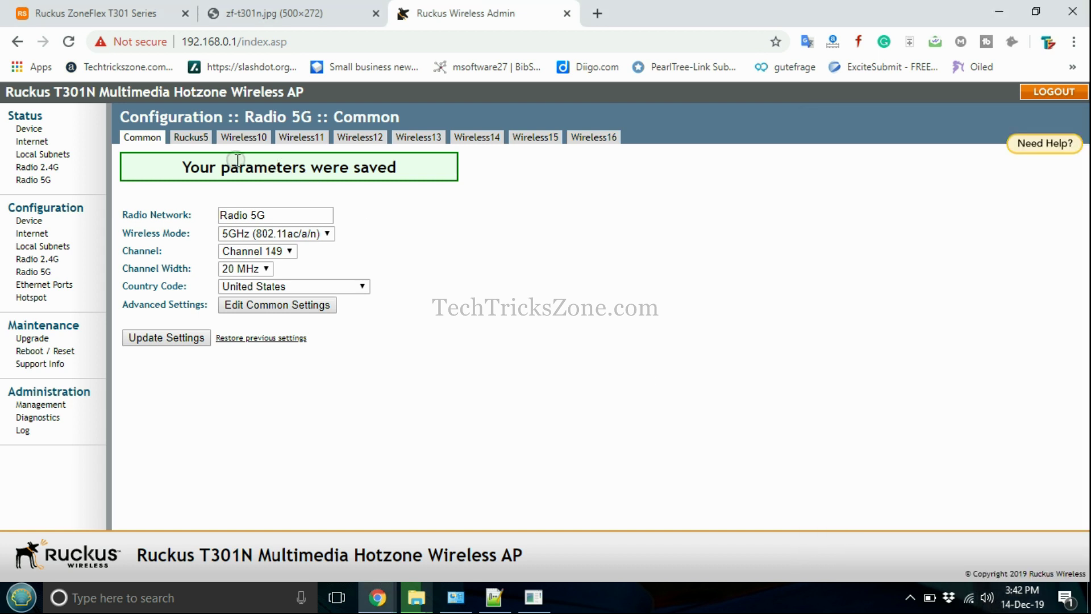
# Review Ruckus5's WPA security, verify Ruckus 5GWiFi in the Wi-Fi list, then return to the notes
pyautogui.click(199, 138)
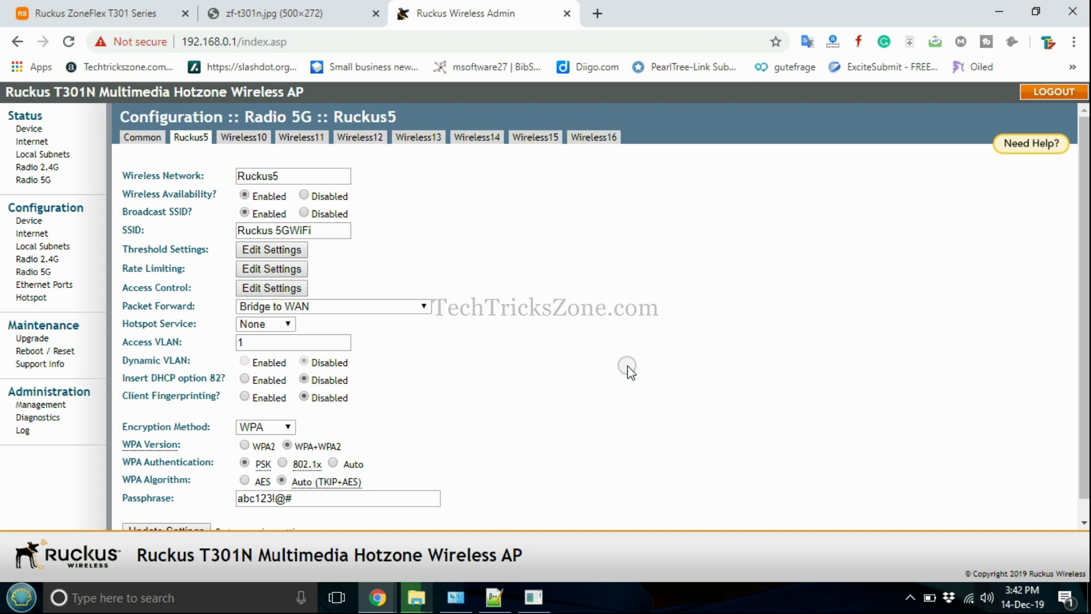
pyautogui.scroll(-1, 629, 370)
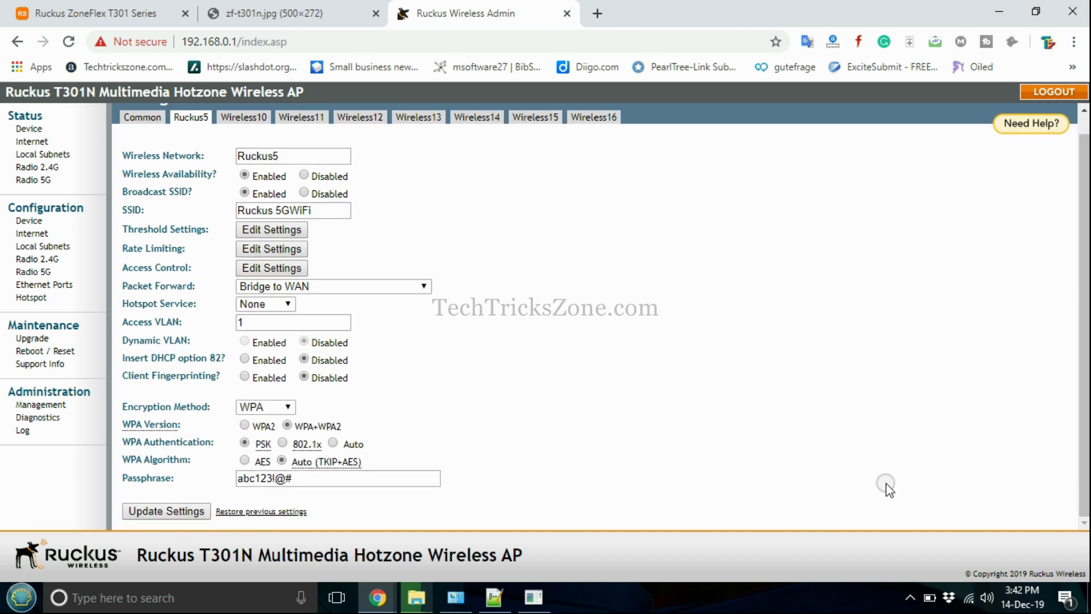
pyautogui.click(969, 598)
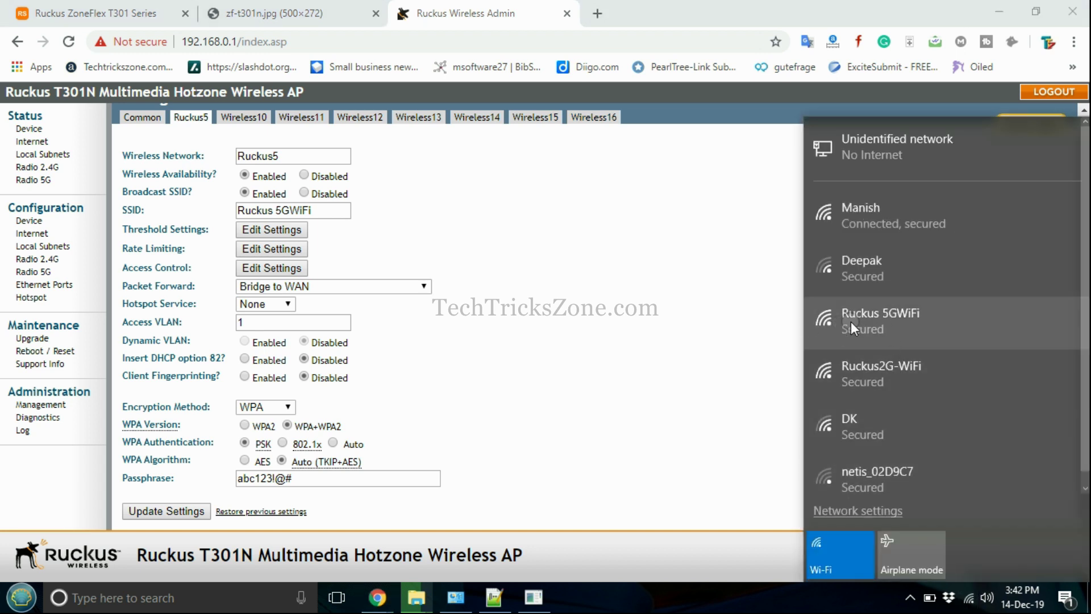
pyautogui.click(653, 335)
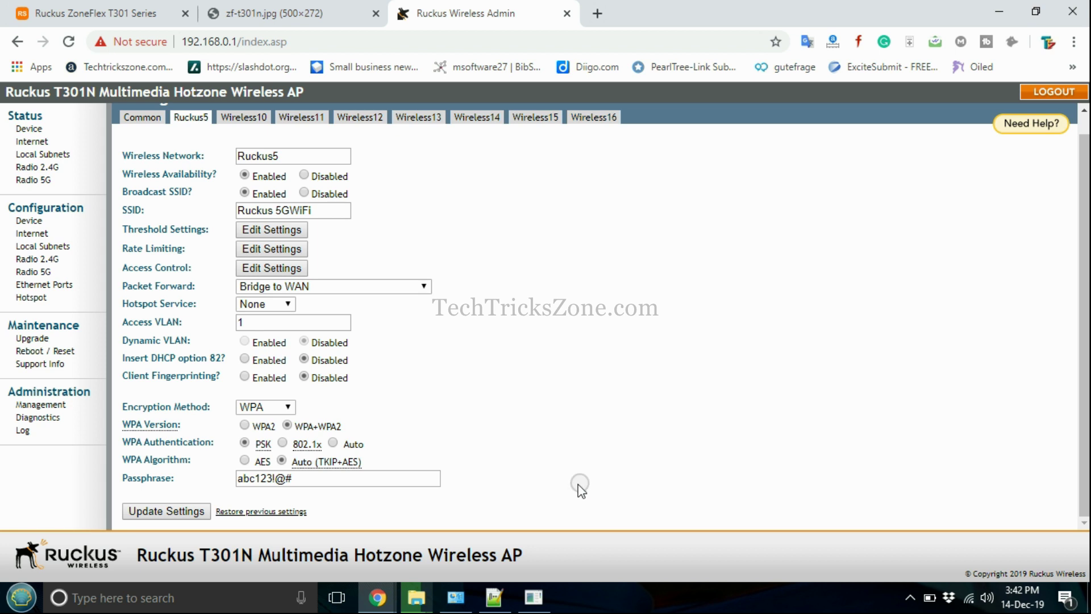
pyautogui.click(496, 597)
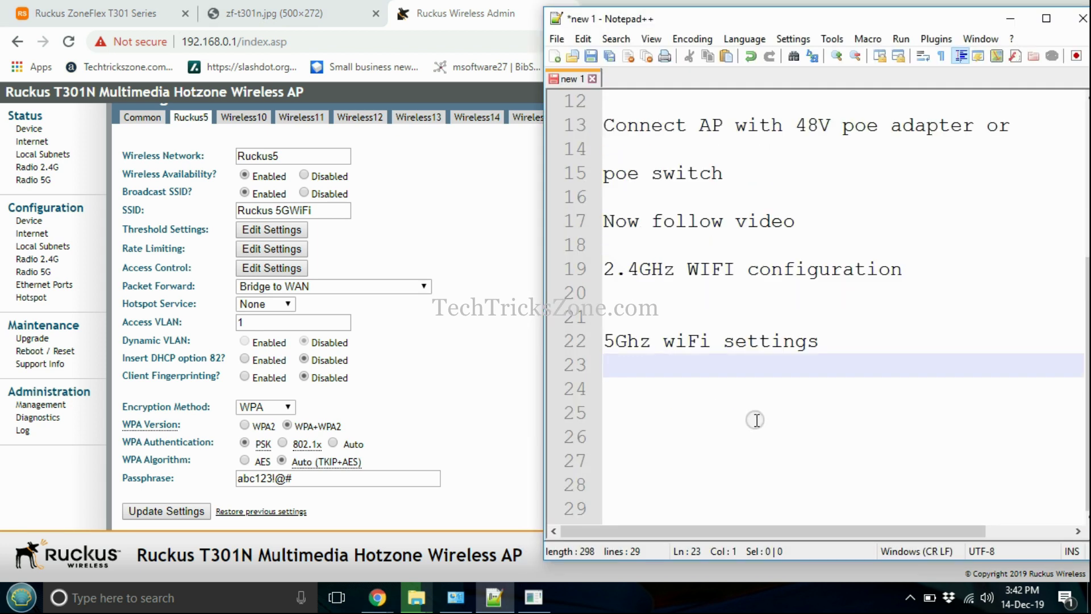
# Add the note 'Change Default IP Address' on a new line in Notepad++
pyautogui.press('Return')
pyautogui.press('Return')
pyautogui.write('Change ')
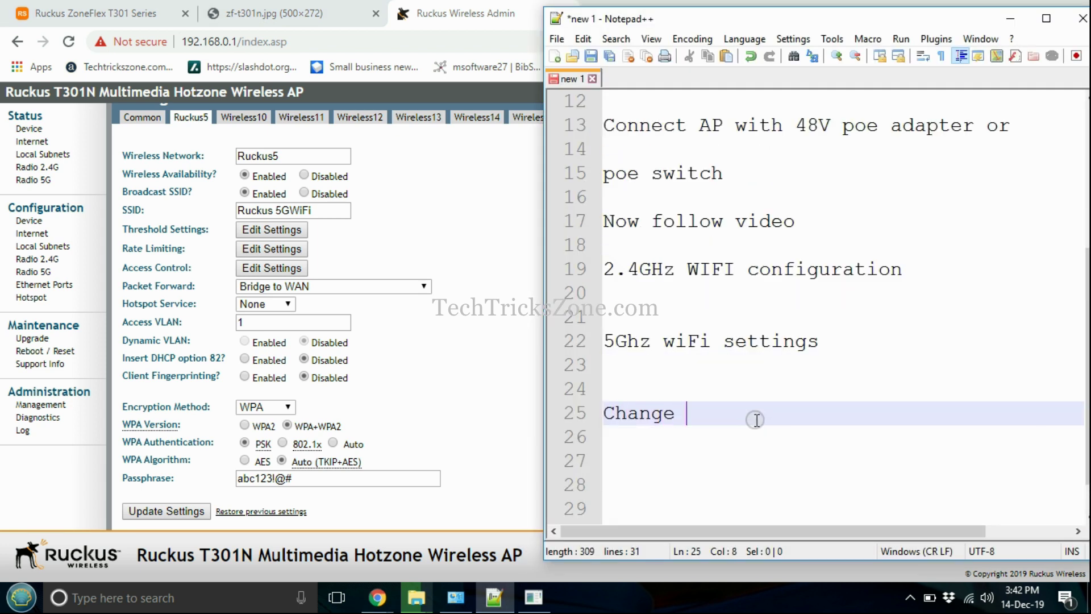
pyautogui.write('Default IP Address')
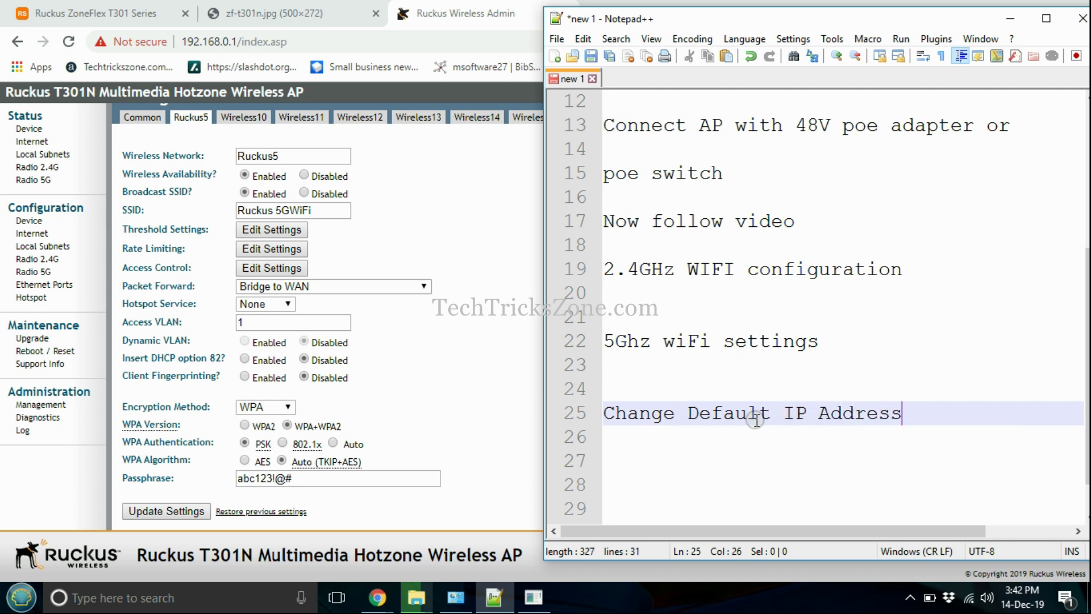
pyautogui.press('Return')
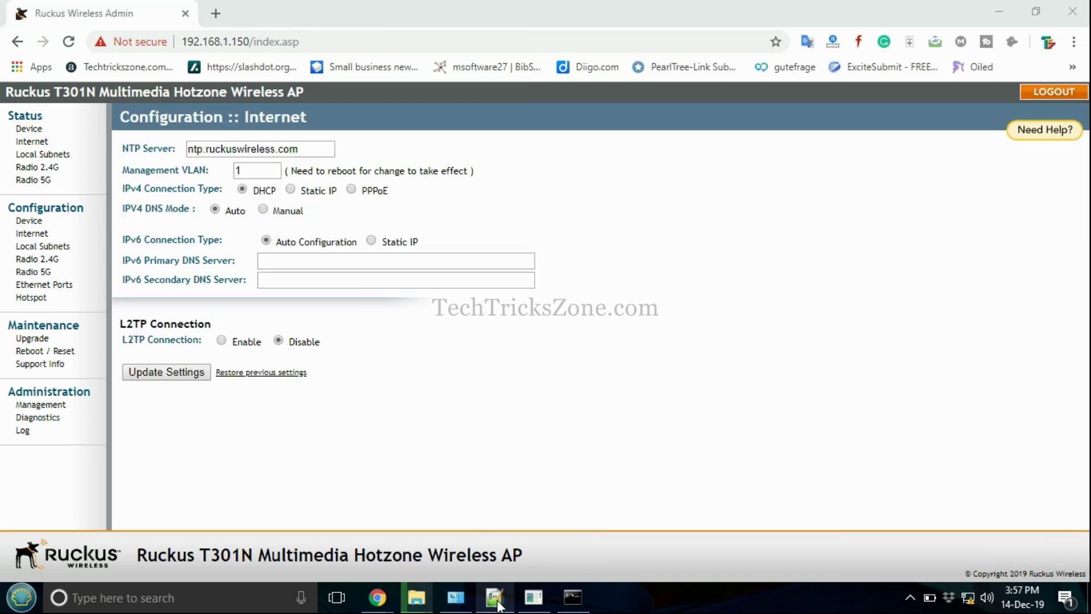
# Write 'Internet- Chooose Static' over blank line 27, then go back to the Ruckus admin page
pyautogui.click(494, 597)
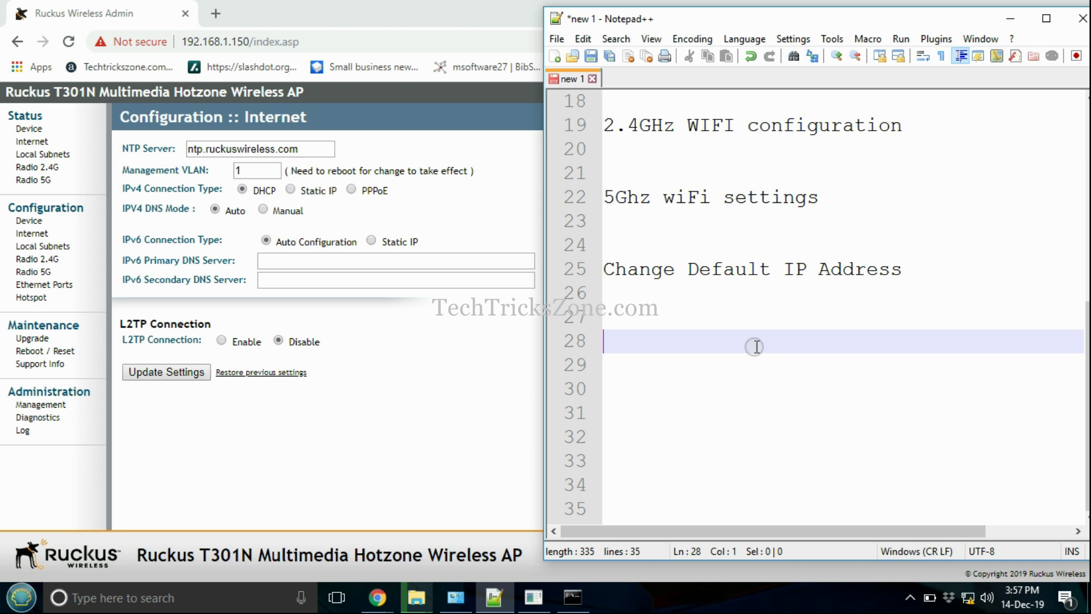
pyautogui.click(602, 260)
pyautogui.moveTo(645, 316); pyautogui.dragTo(690, 330)
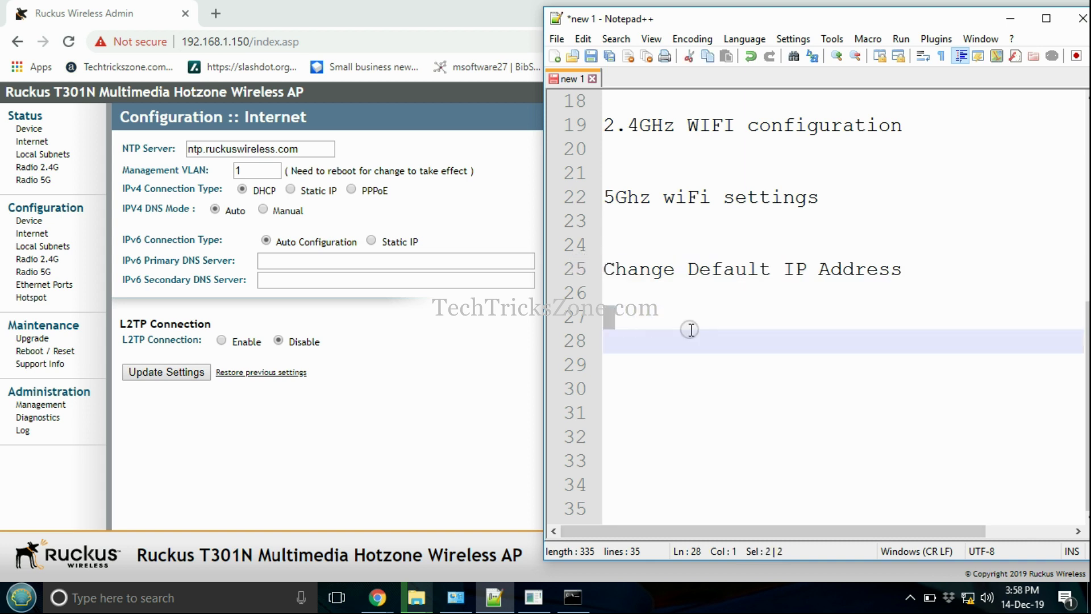
pyautogui.write('Inte')
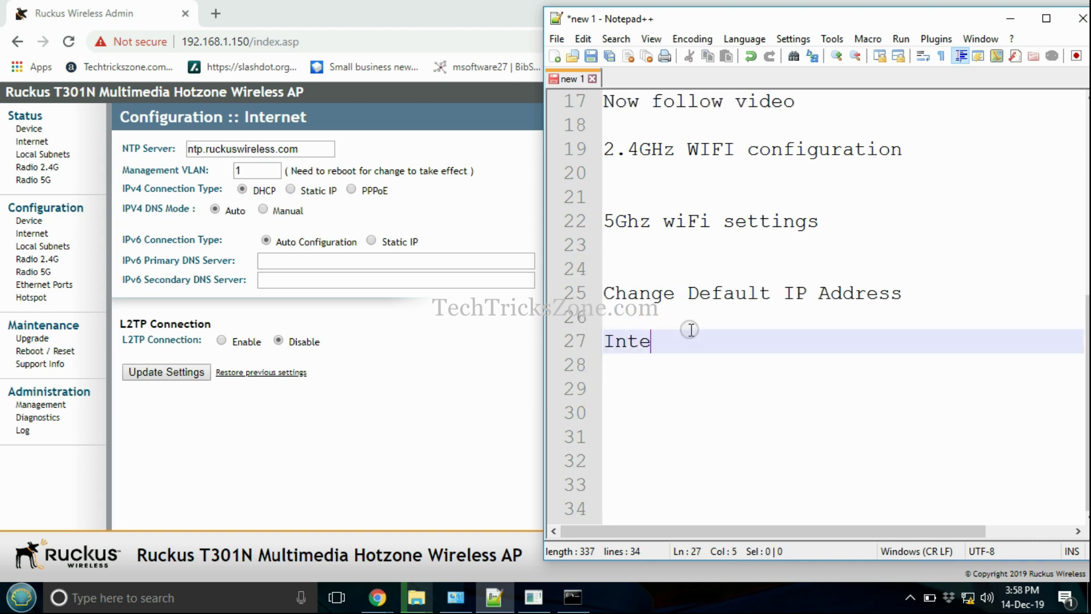
pyautogui.write('rnet- Ch')
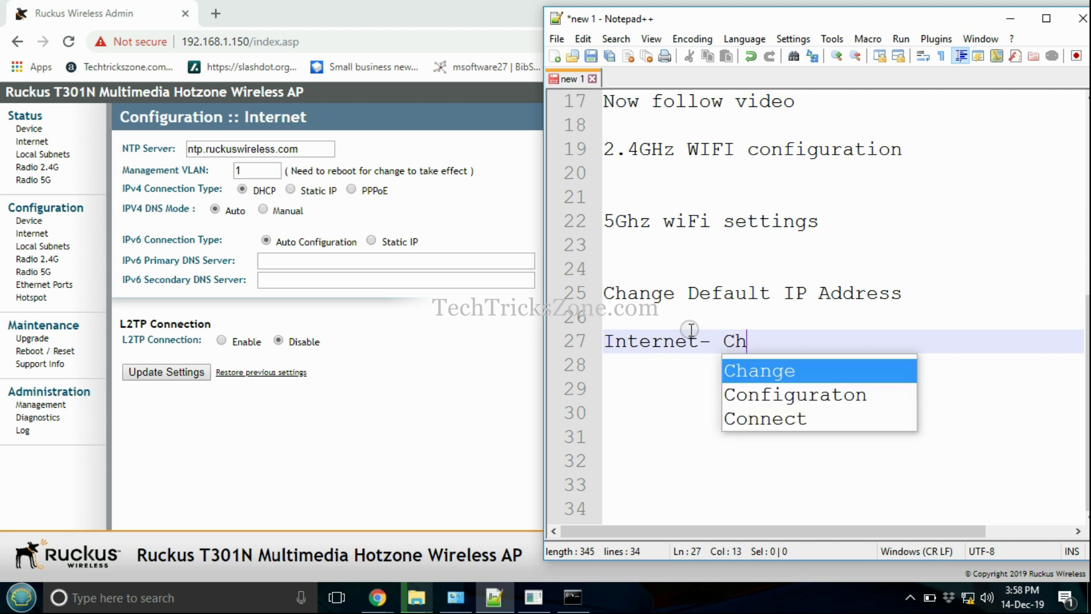
pyautogui.write('ooose Static')
pyautogui.click(726, 411)
pyautogui.click(421, 360)
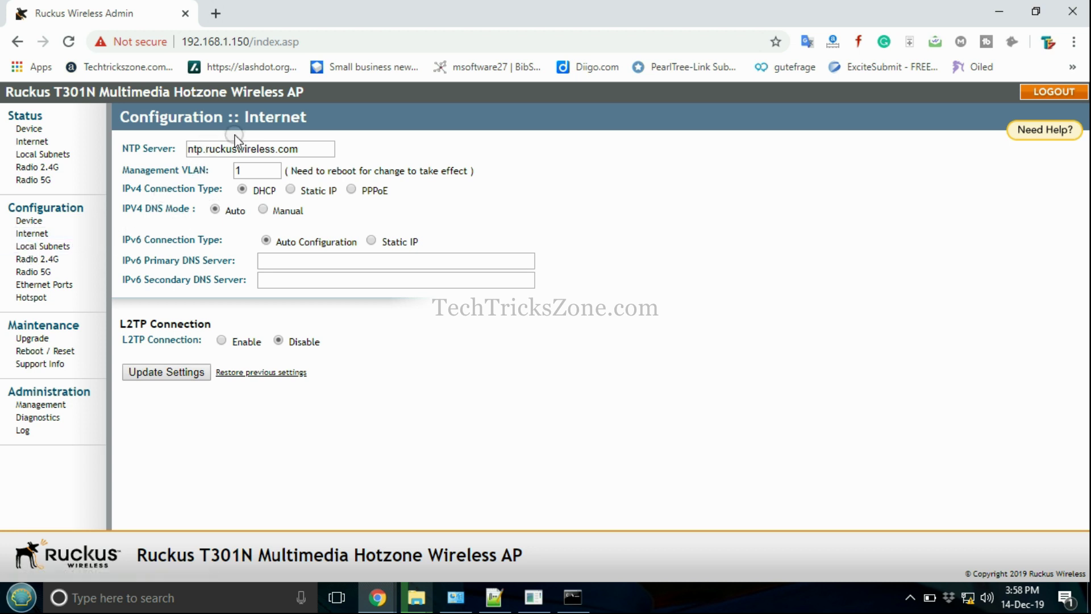
# Switch IPv4 to Static IP, change the address to 192.168.1.150, and save the settings
pyautogui.click(290, 190)
pyautogui.click(318, 222)
pyautogui.press('BackSpace')
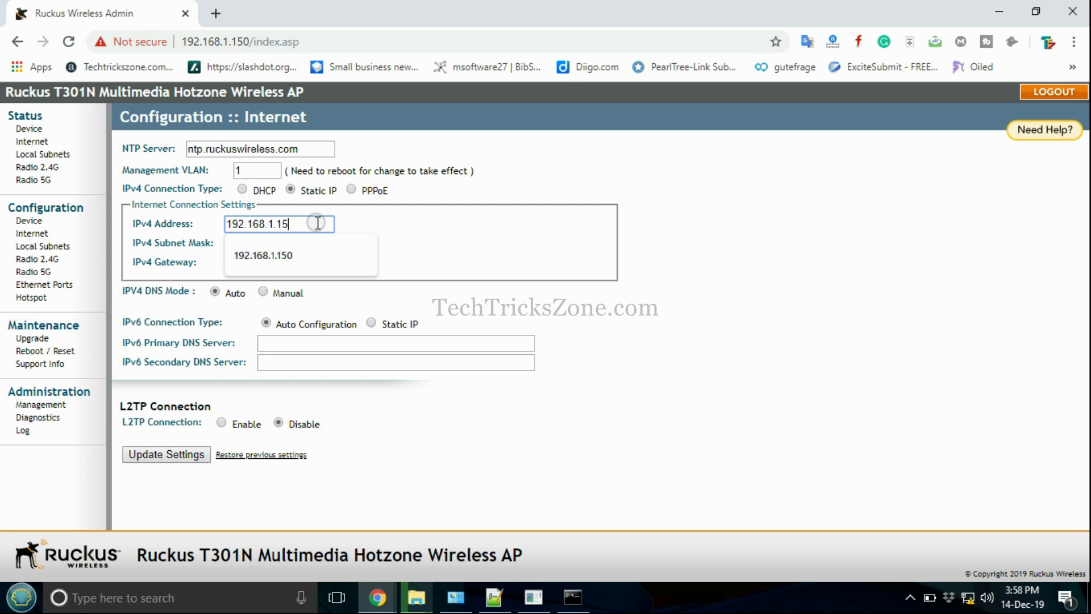
pyautogui.write('0')
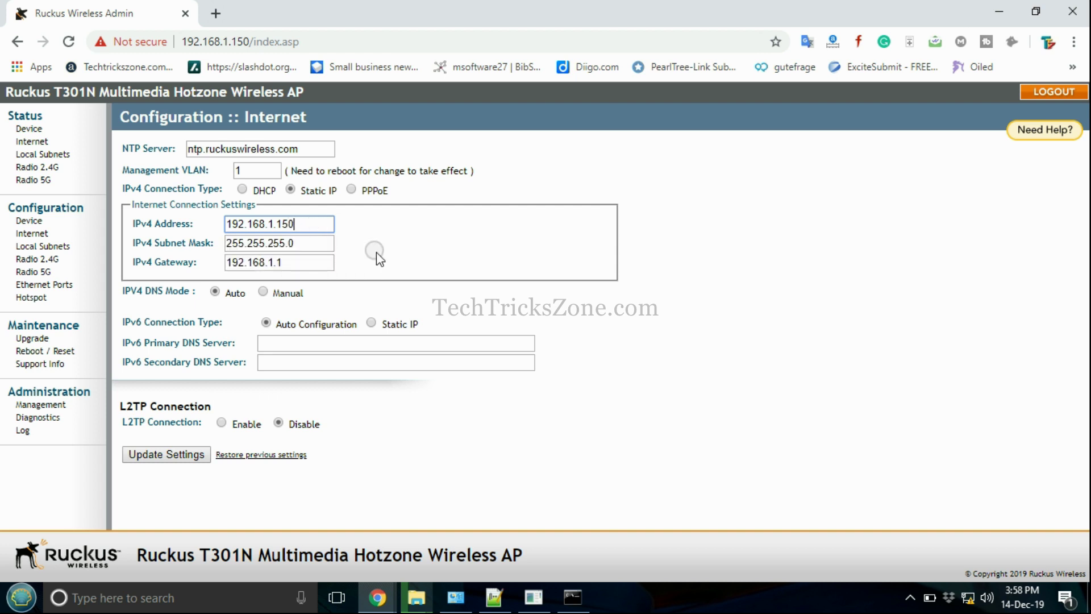
pyautogui.click(189, 462)
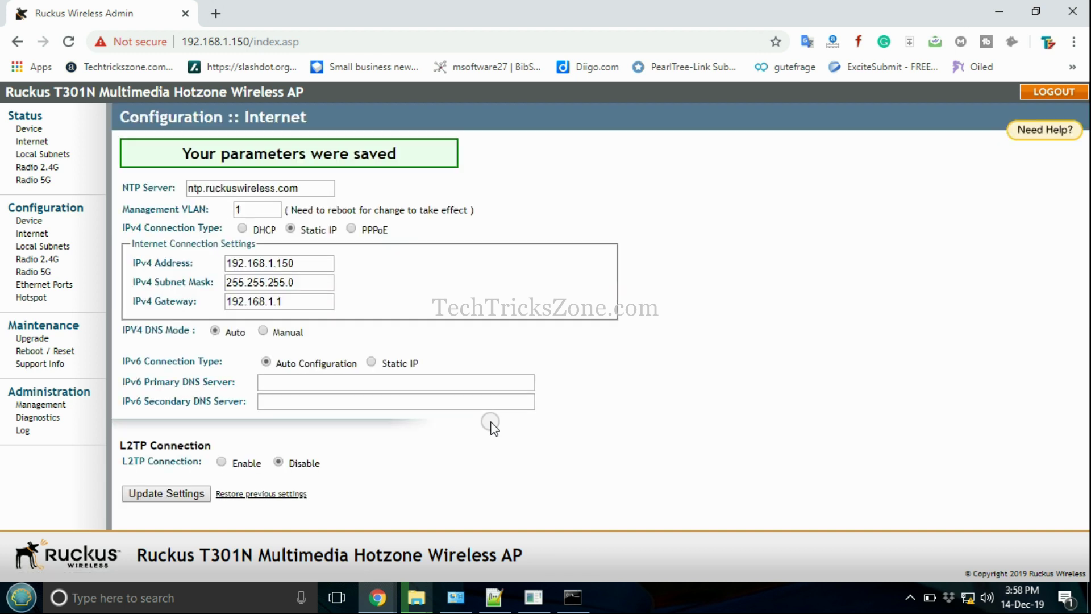
# Check the ping output to confirm 192.168.1.150 replies
pyautogui.click(549, 599)
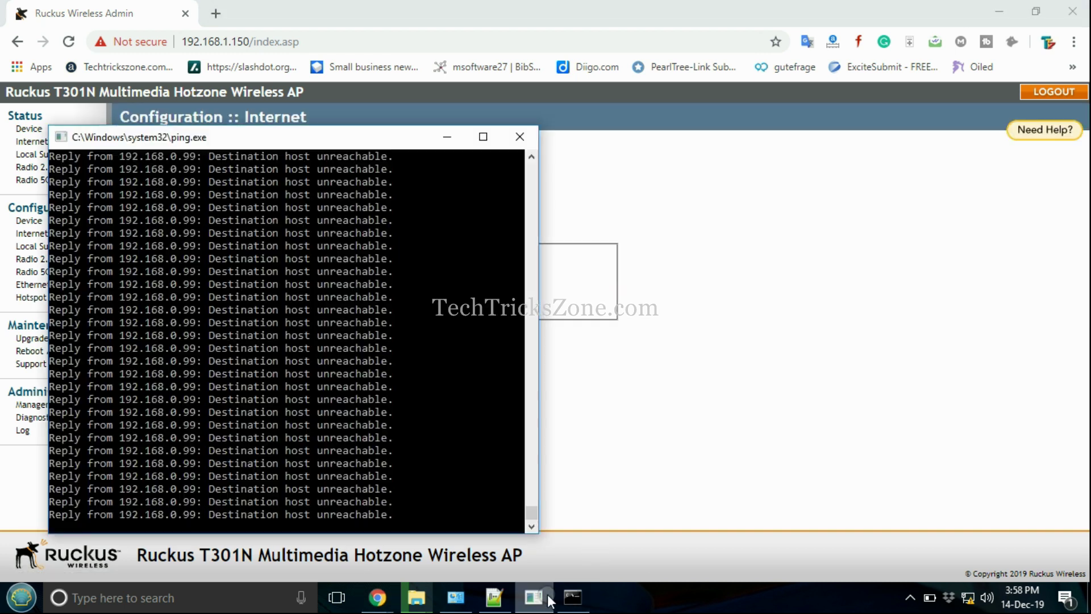
pyautogui.click(573, 596)
pyautogui.click(561, 412)
pyautogui.rightClick(561, 411)
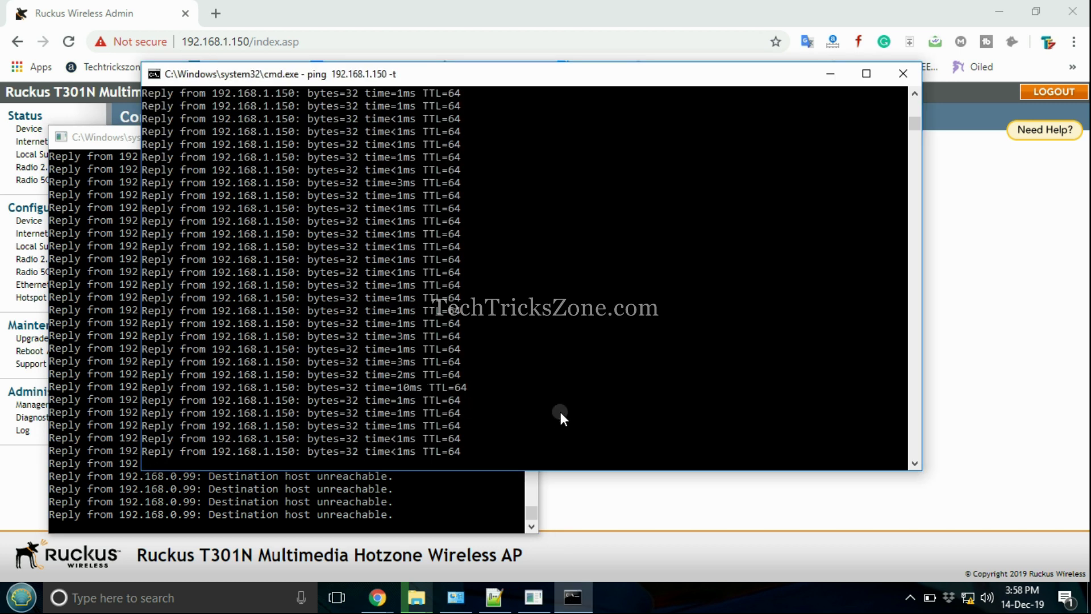
pyautogui.click(618, 481)
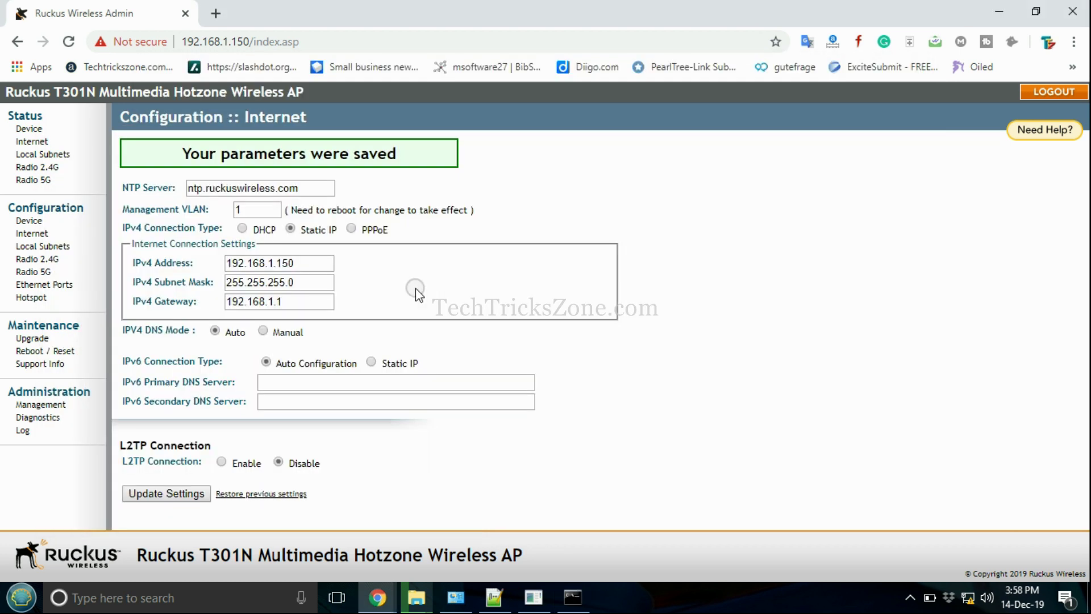
# Reload the admin page at the new address, then minimize Chrome to show Notepad++
pyautogui.click(285, 35)
pyautogui.press('Return')
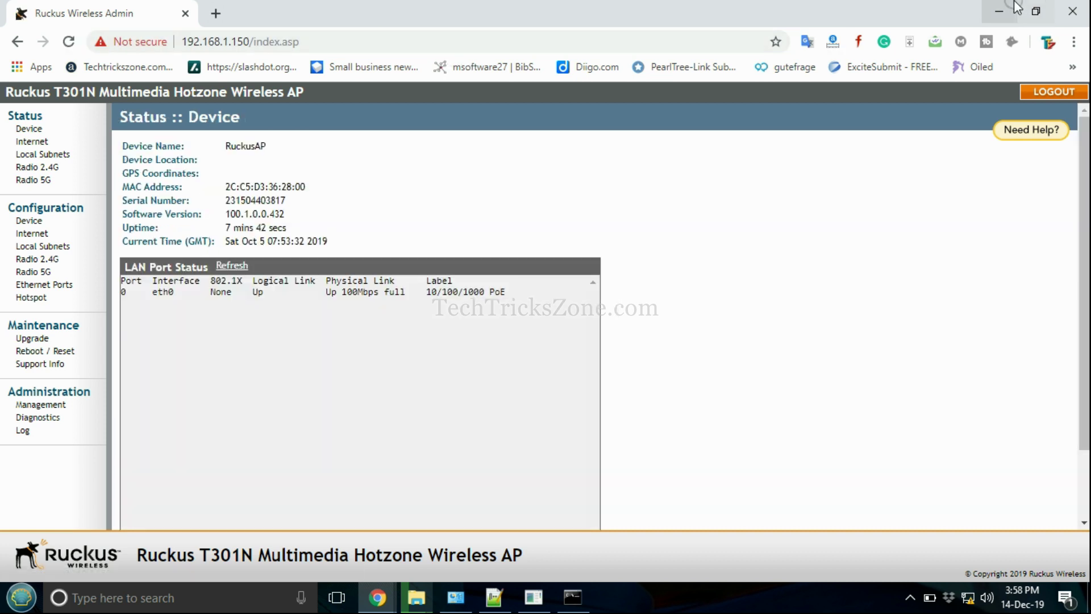
pyautogui.click(998, 11)
pyautogui.click(1011, 394)
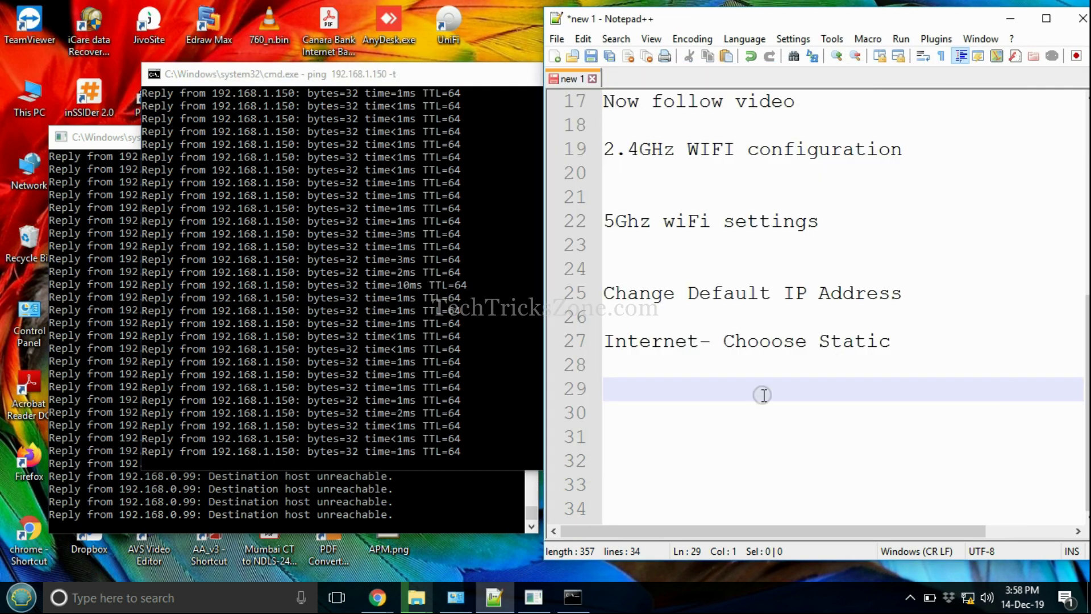
# Type 'Thanks for Watching', a blank line, then 'Please Subscribe channel to get more Videos'
pyautogui.write('Than')
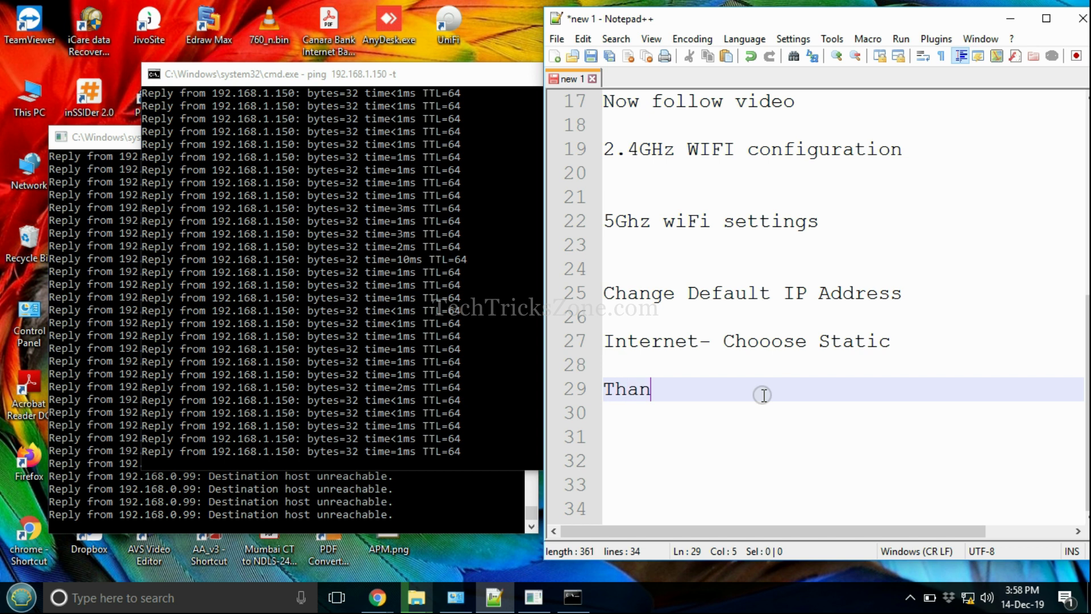
pyautogui.write('ks for Watchin')
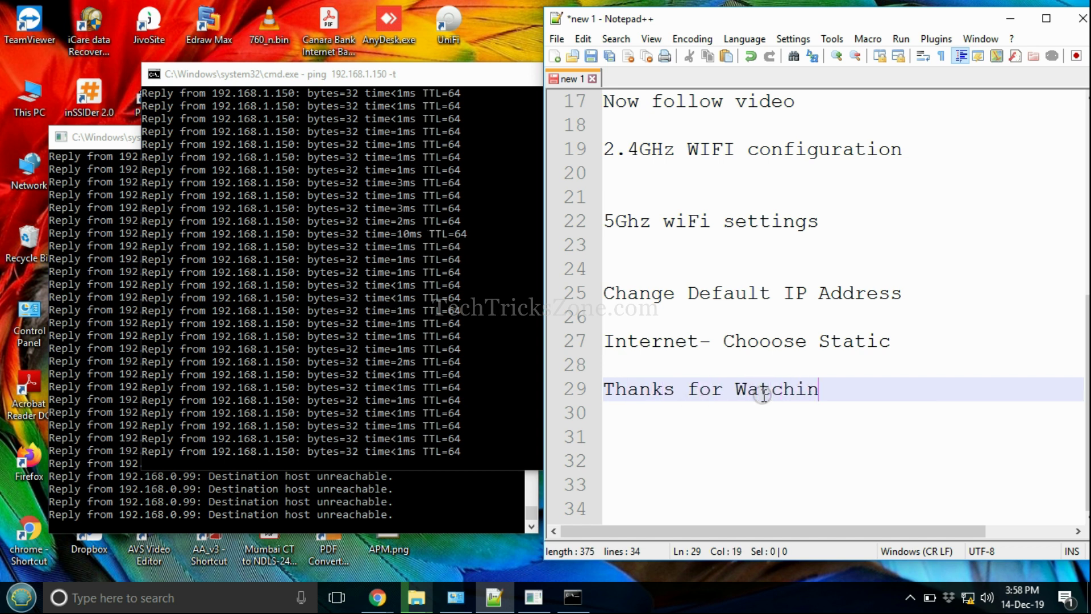
pyautogui.write('g')
pyautogui.press('Return')
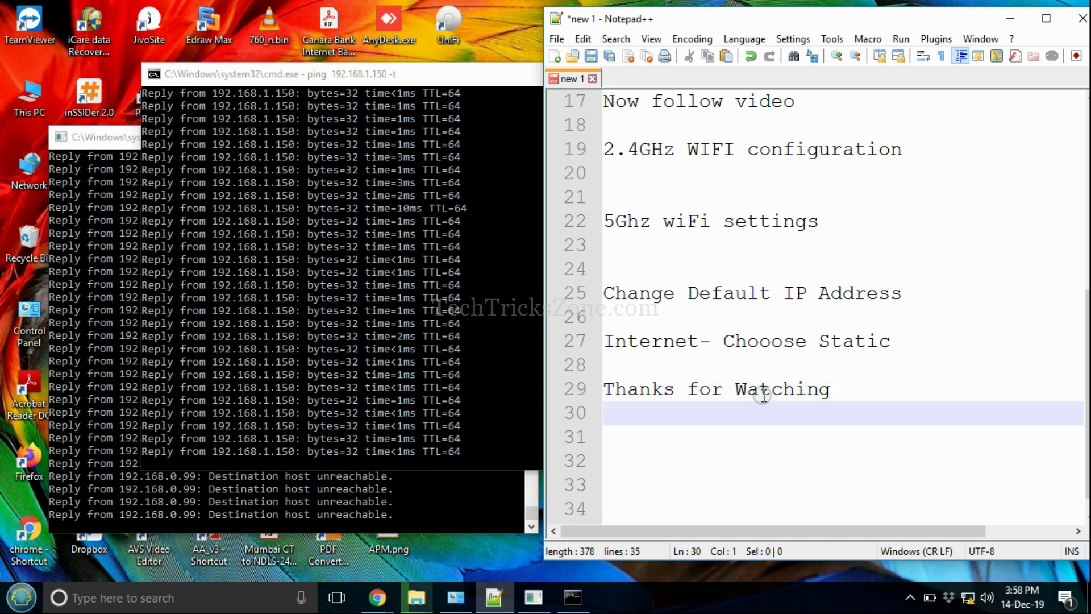
pyautogui.press('Return')
pyautogui.write('Pl')
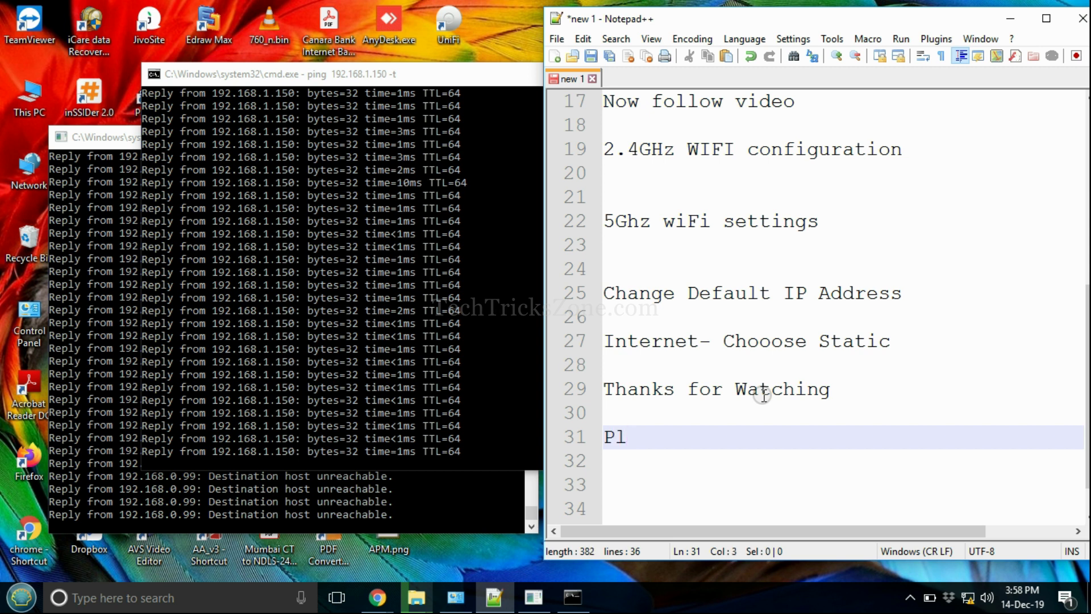
pyautogui.write('ease Subscribe ch')
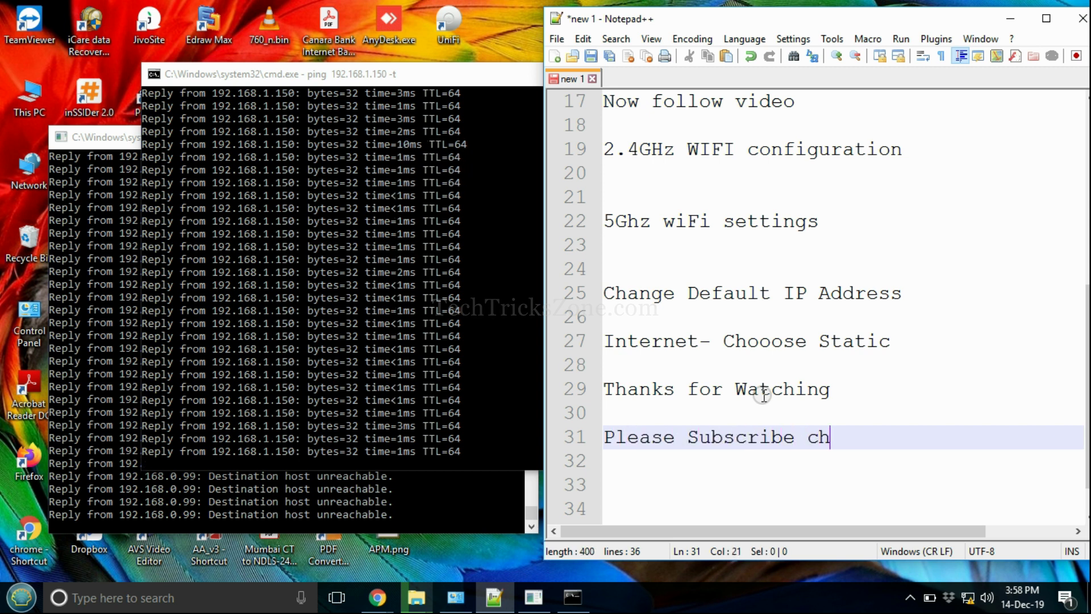
pyautogui.write('annel to get ore')
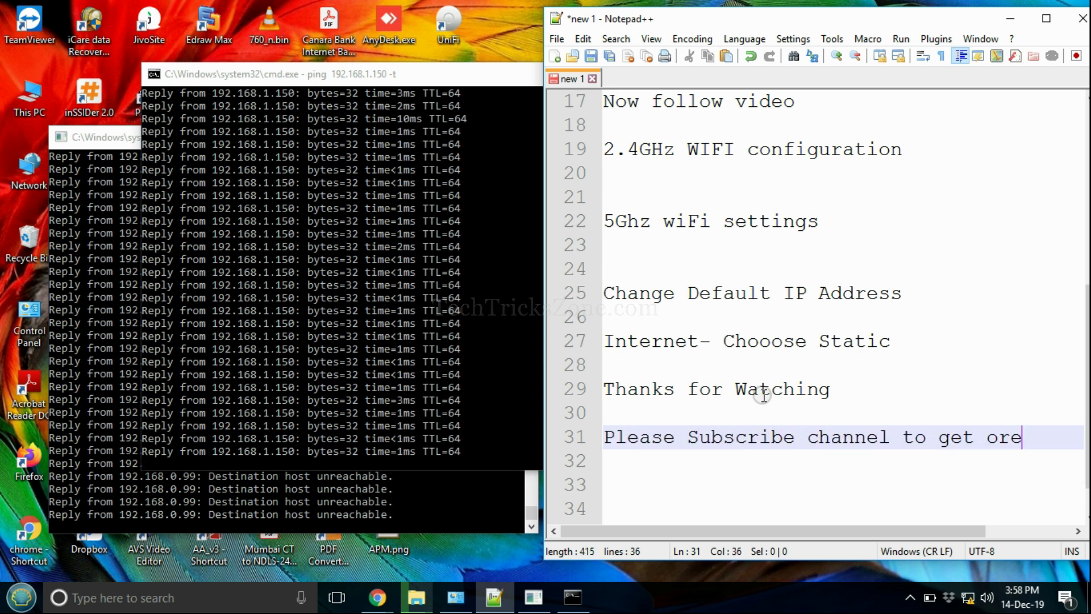
pyautogui.write('ore')
pyautogui.press('Return')
pyautogui.press('Return')
pyautogui.write('Videos')
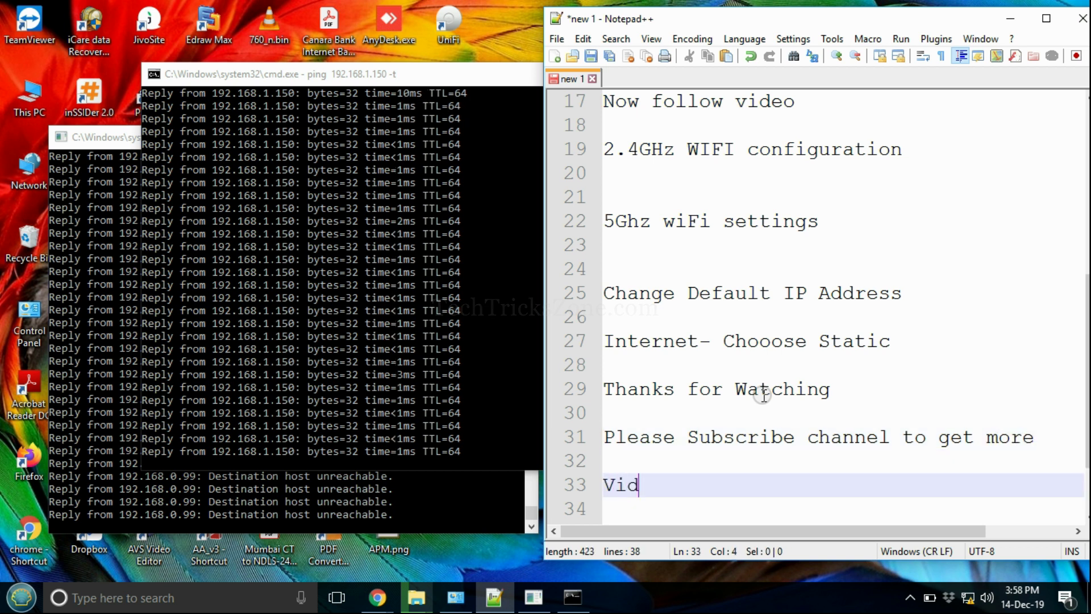
pyautogui.press('Return')
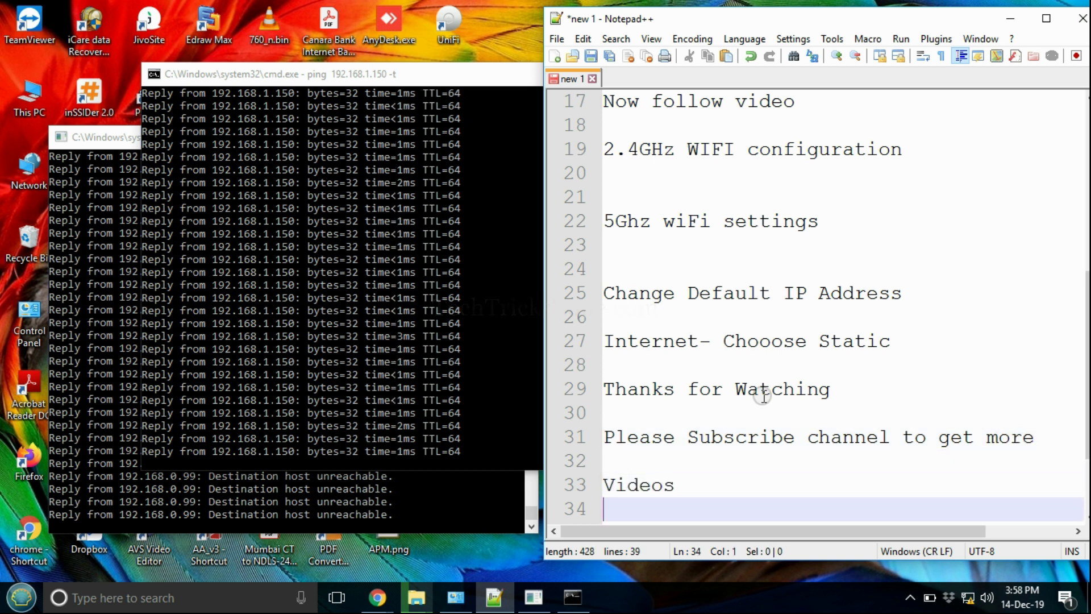